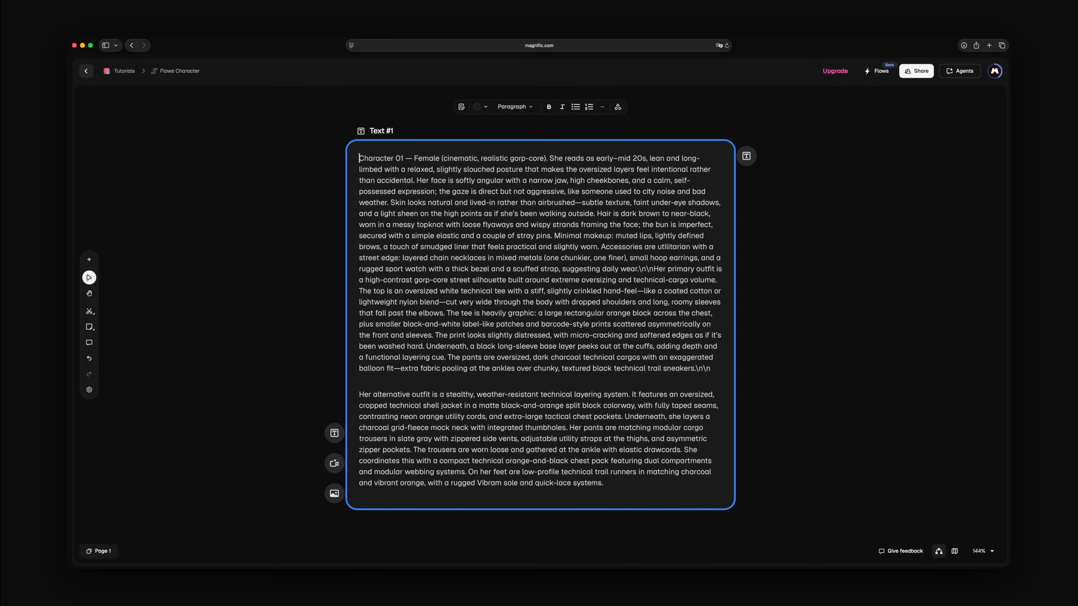
# Step: Read through the character and outfit descriptions in the Text #1 briefing
pyautogui.scroll(-3, 540, 325)
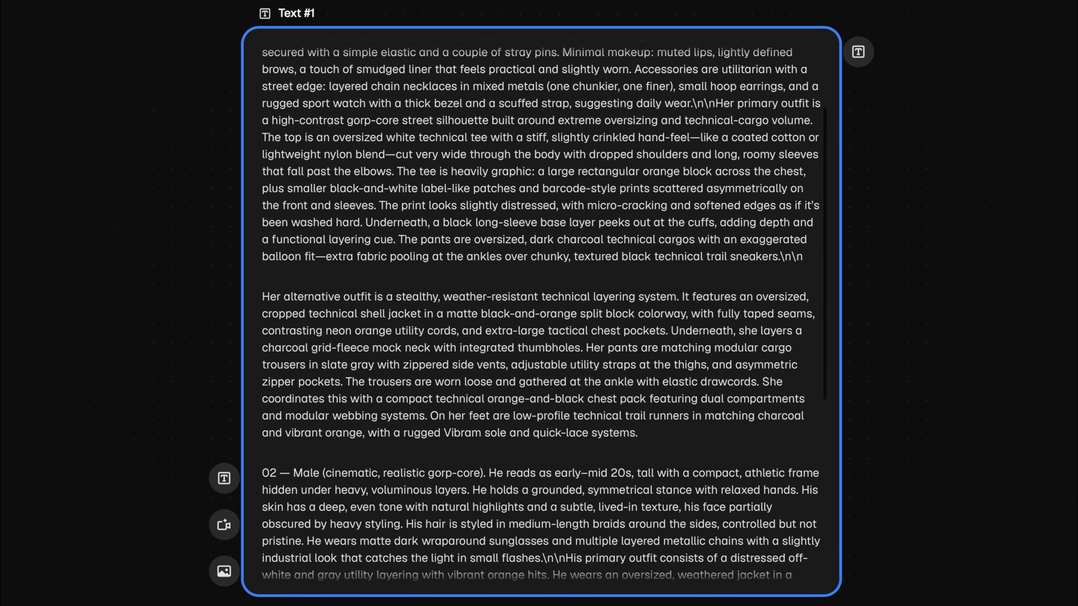
pyautogui.scroll(-3, 540, 312)
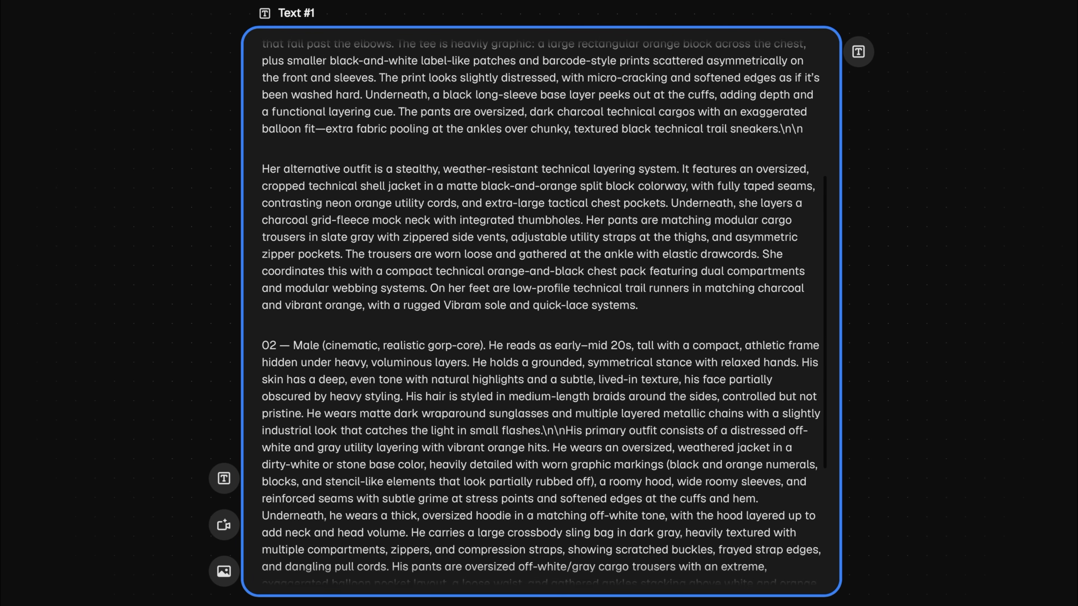
pyautogui.scroll(-2, 540, 312)
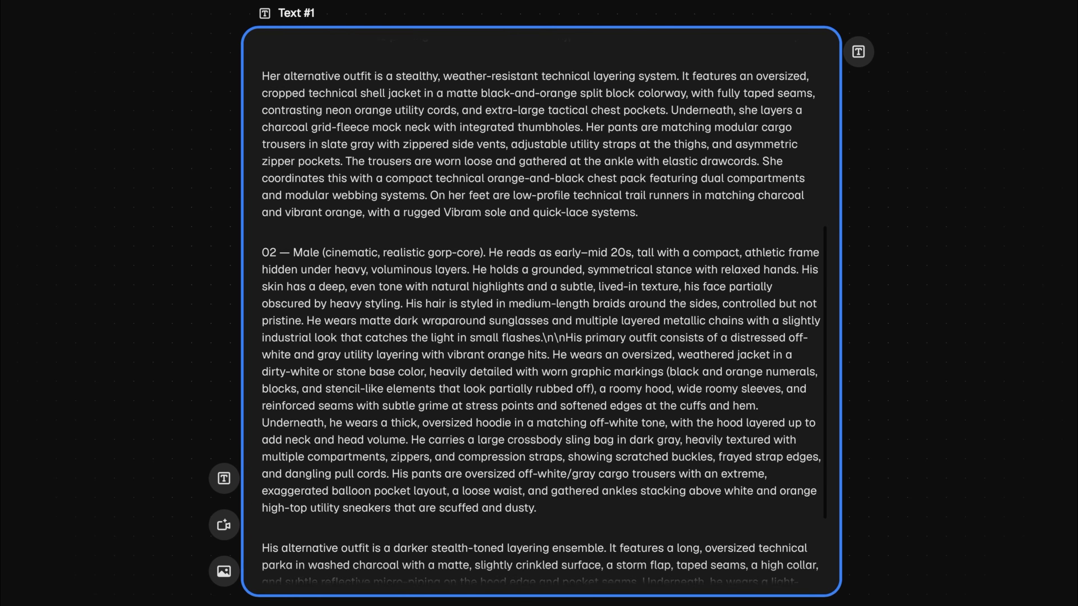
pyautogui.scroll(-3, 541, 312)
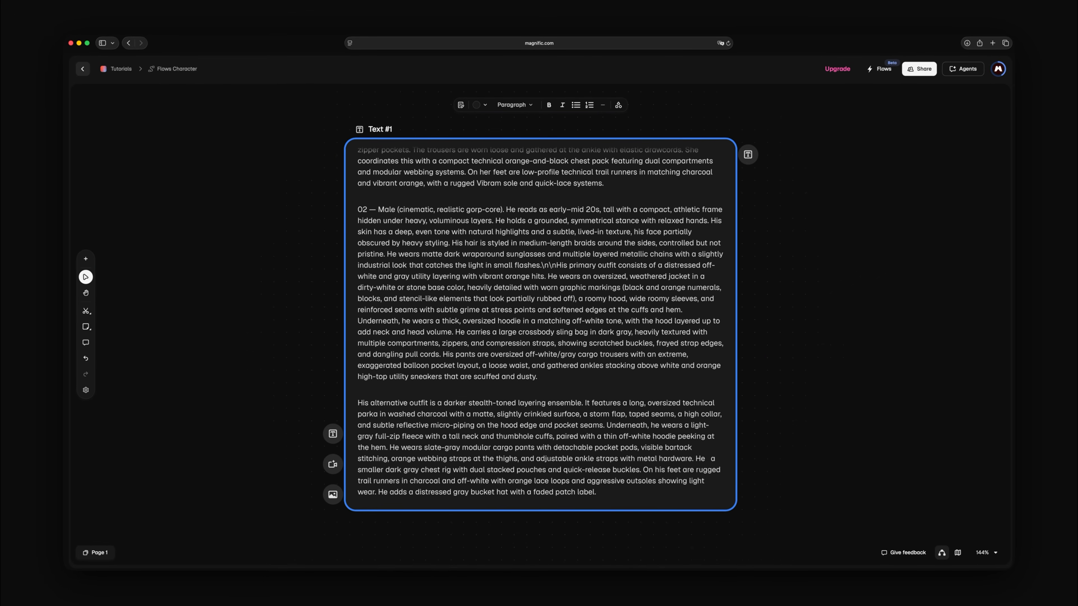
# Step: Add an Assistant node above the briefing and run it to write English instructions for listing a briefing's characters as a character concept designer
pyautogui.scroll(10, 347, 216)
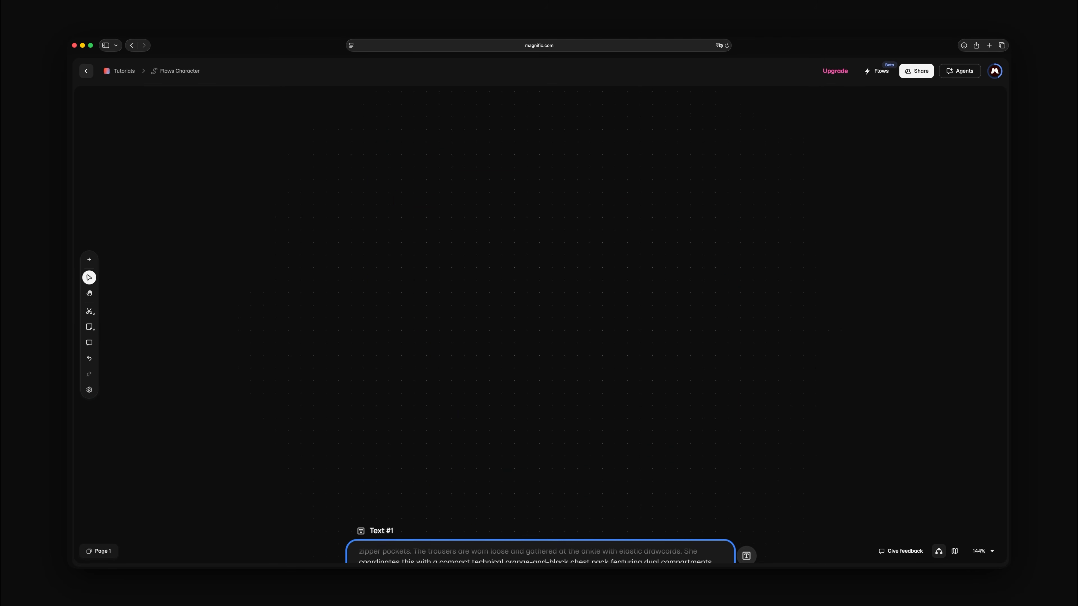
pyautogui.rightClick(351, 208)
pyautogui.click(382, 317)
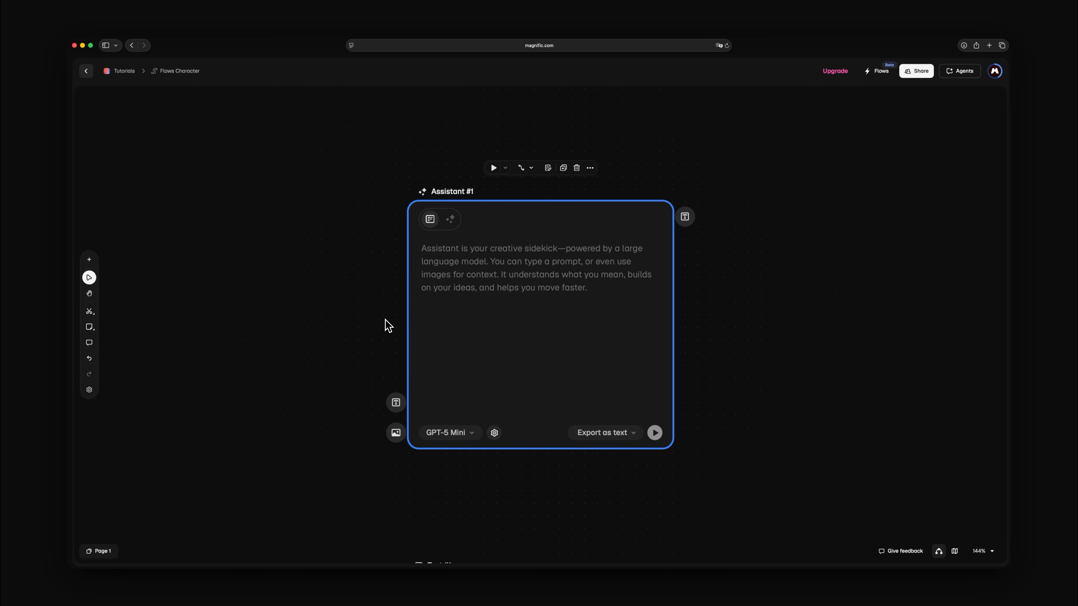
pyautogui.click(422, 255)
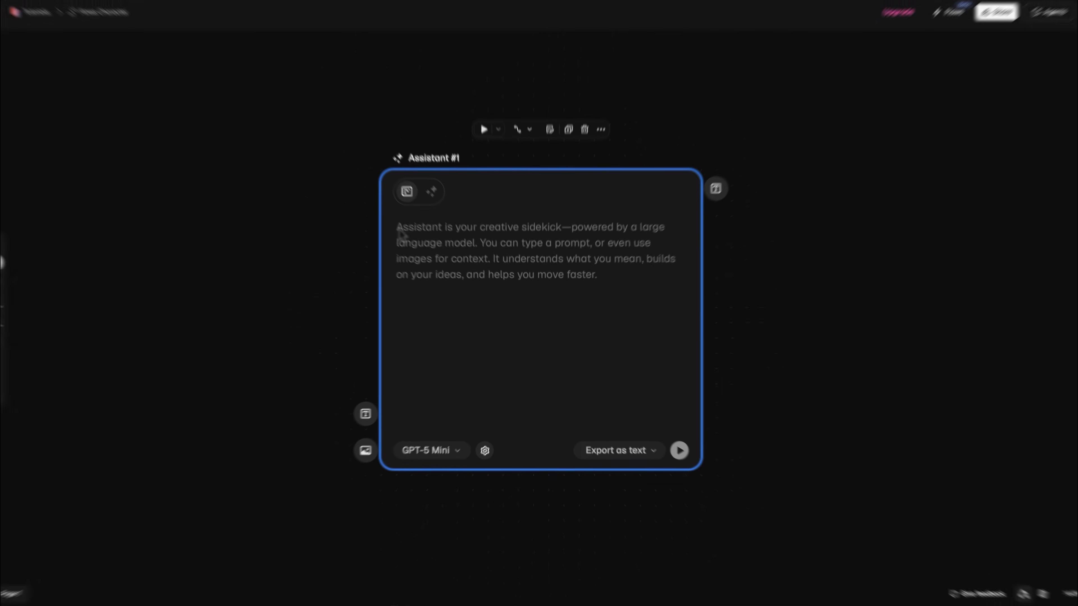
pyautogui.write('I want some instructions to give my assistant, in English, ind')
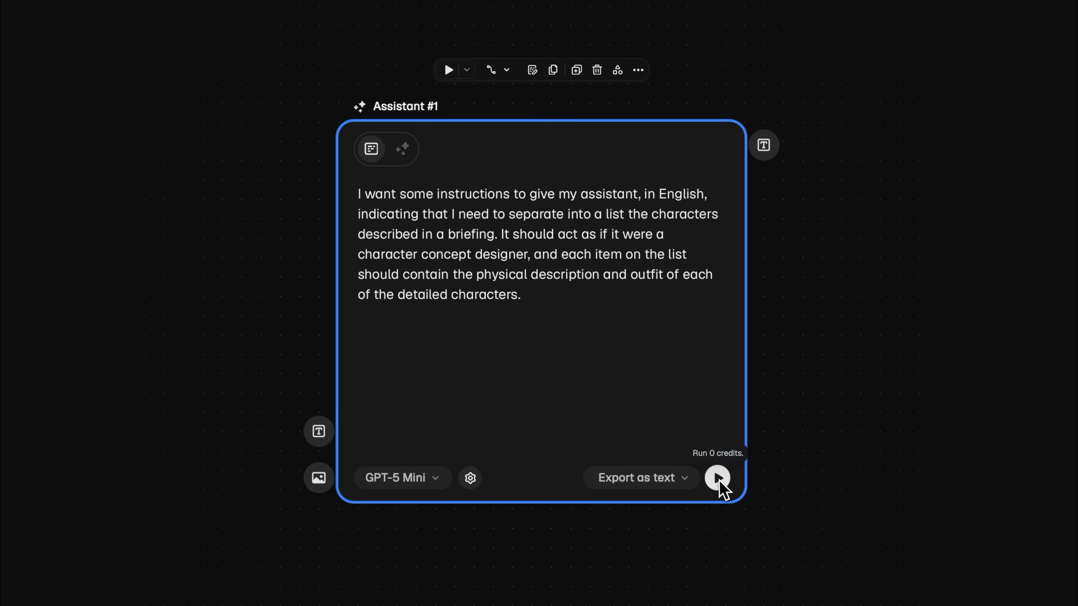
pyautogui.click(719, 480)
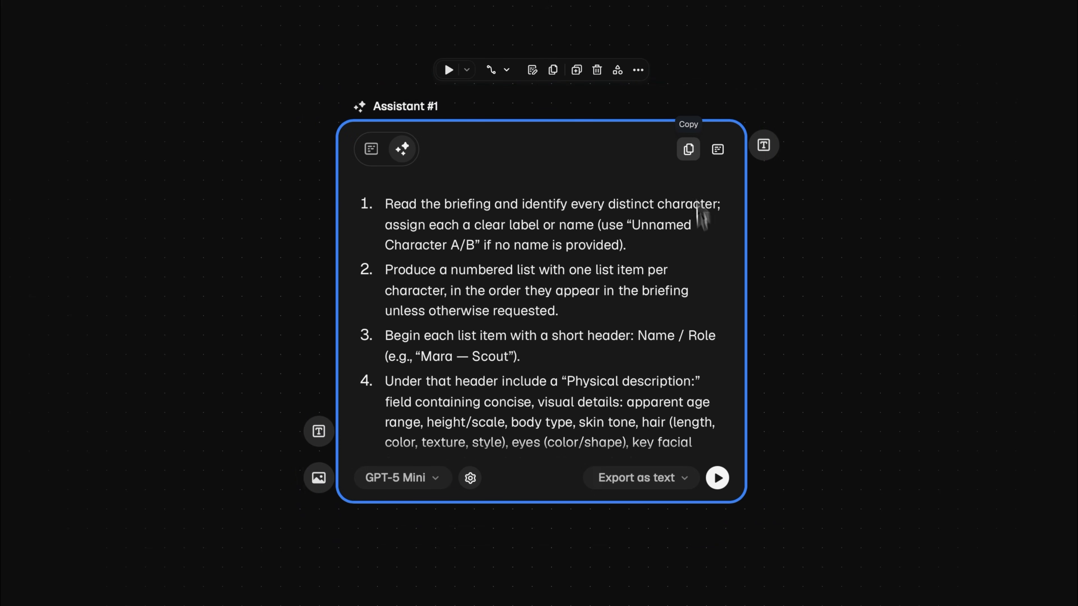
# Step: Copy the generated character instructions and connect Text #1 to a new Assistant node beside it
pyautogui.click(688, 152)
pyautogui.click(766, 87)
pyautogui.scroll(-6, 767, 87)
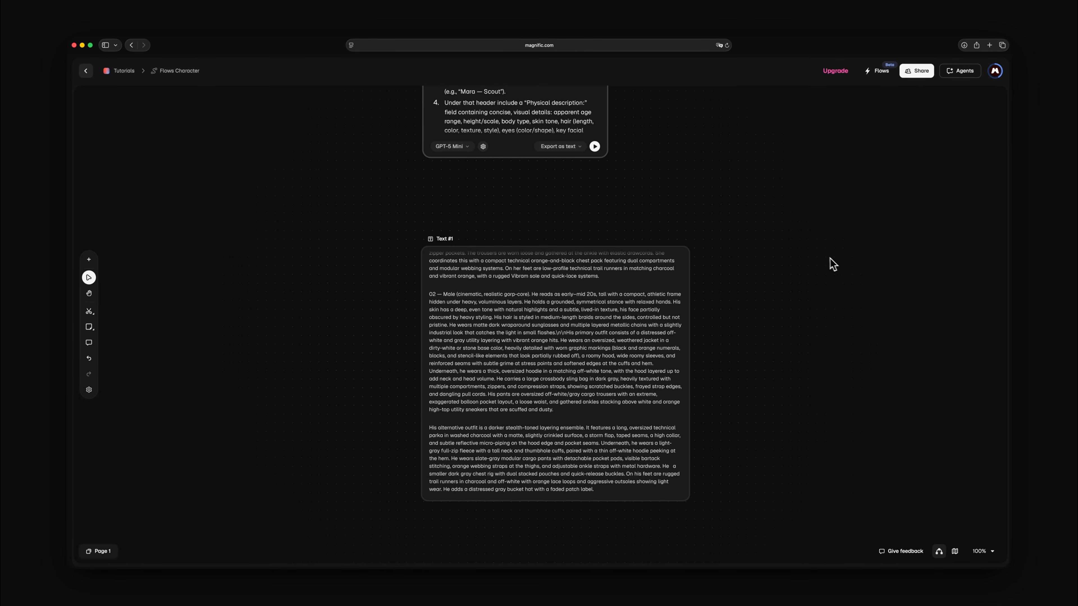
pyautogui.doubleClick(834, 259)
pyautogui.click(890, 373)
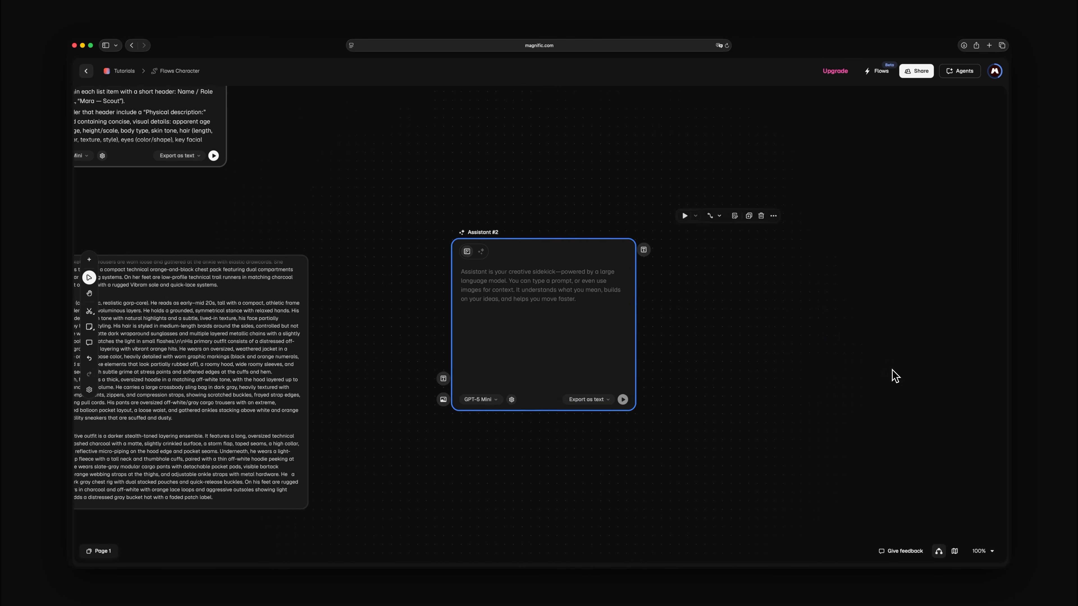
pyautogui.moveTo(346, 313); pyautogui.dragTo(315, 259)
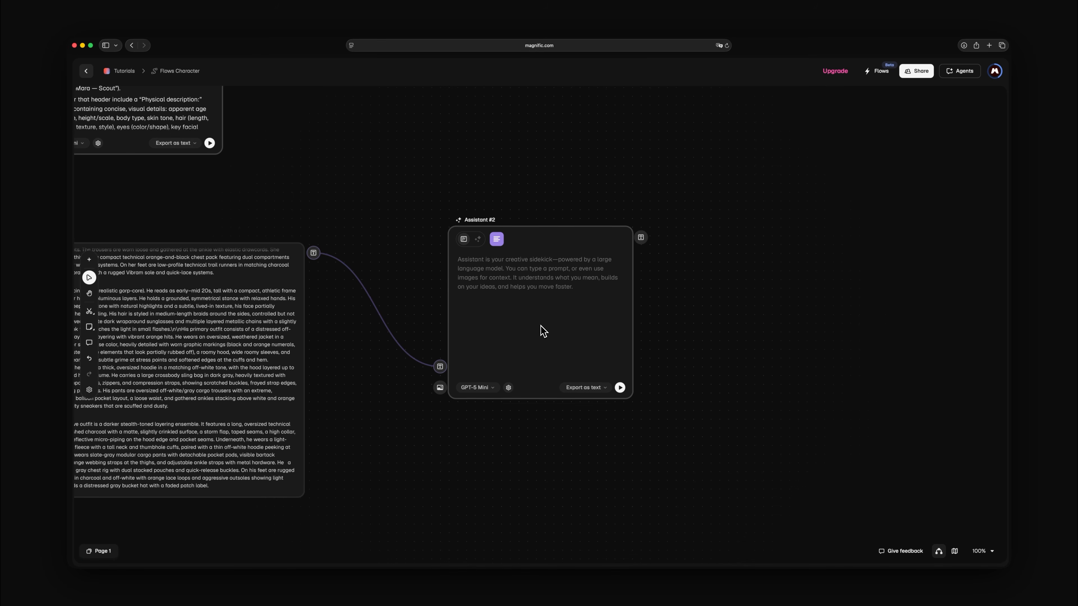
# Step: Set Assistant #2 to export as list, paste the copied instructions as its system prompt and run it
pyautogui.doubleClick(539, 325)
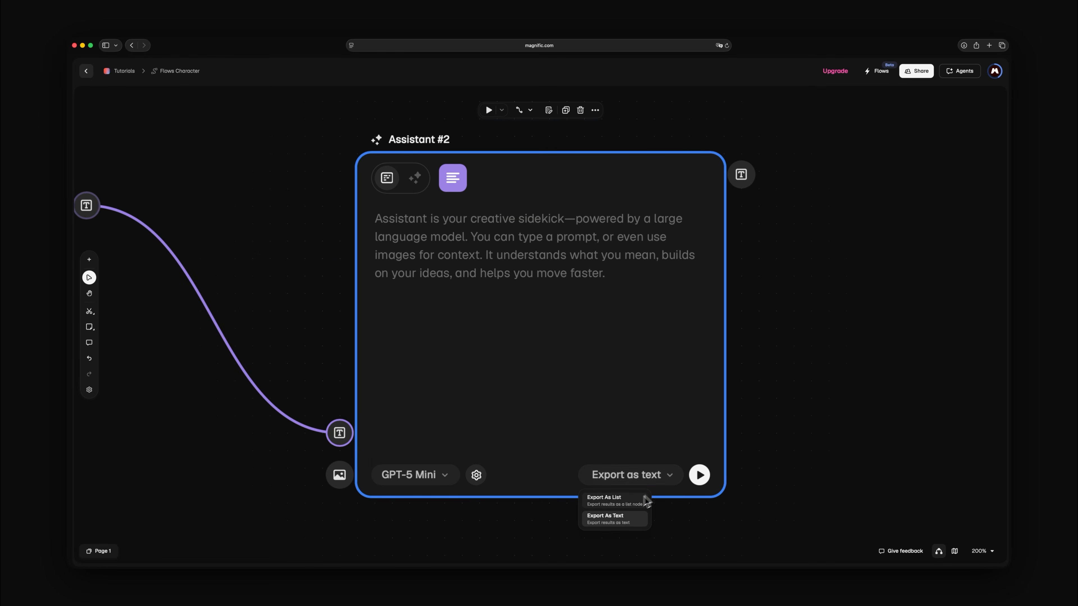
pyautogui.hscroll(-3, 385, 480)
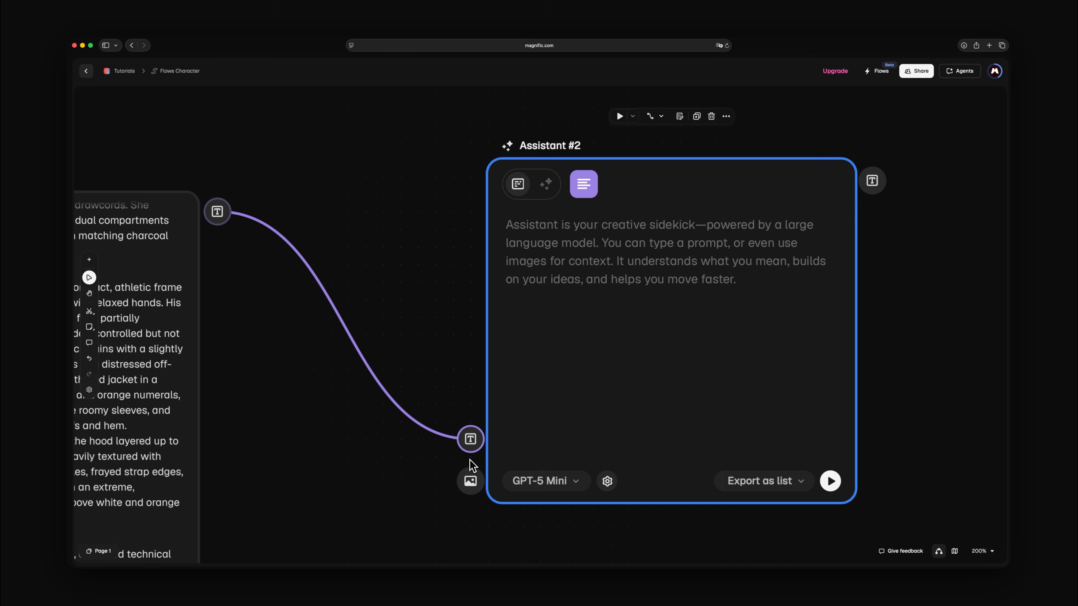
pyautogui.click(606, 481)
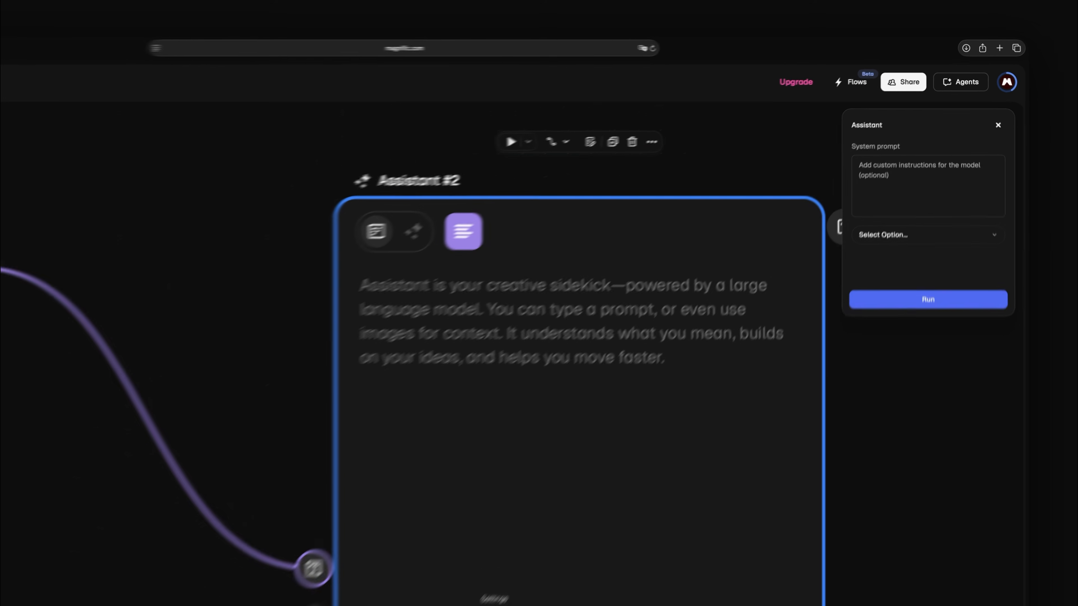
pyautogui.click(885, 140)
pyautogui.press('super+v')
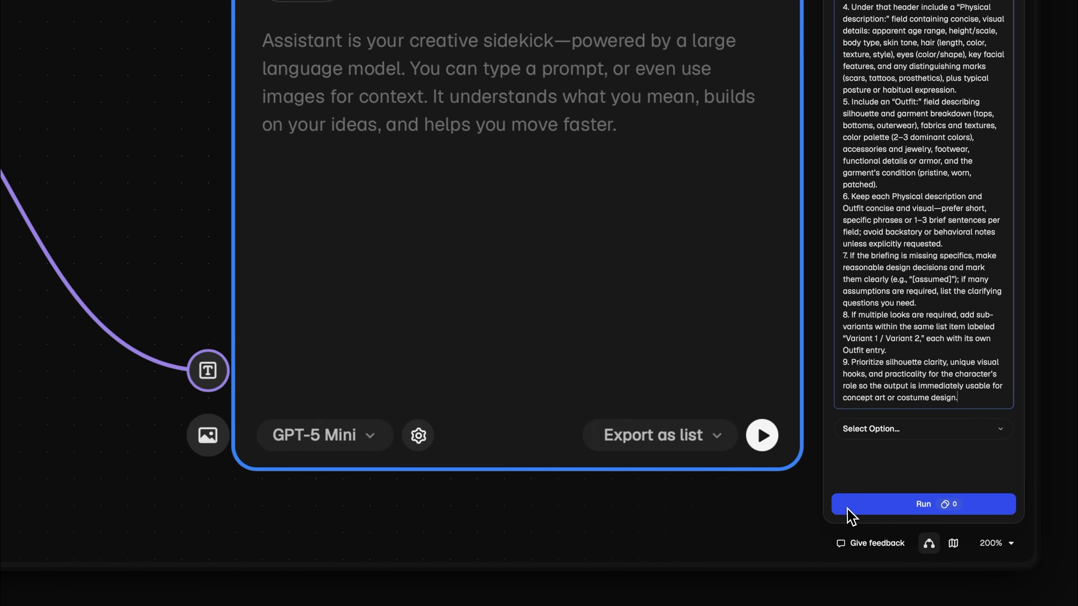
pyautogui.click(847, 503)
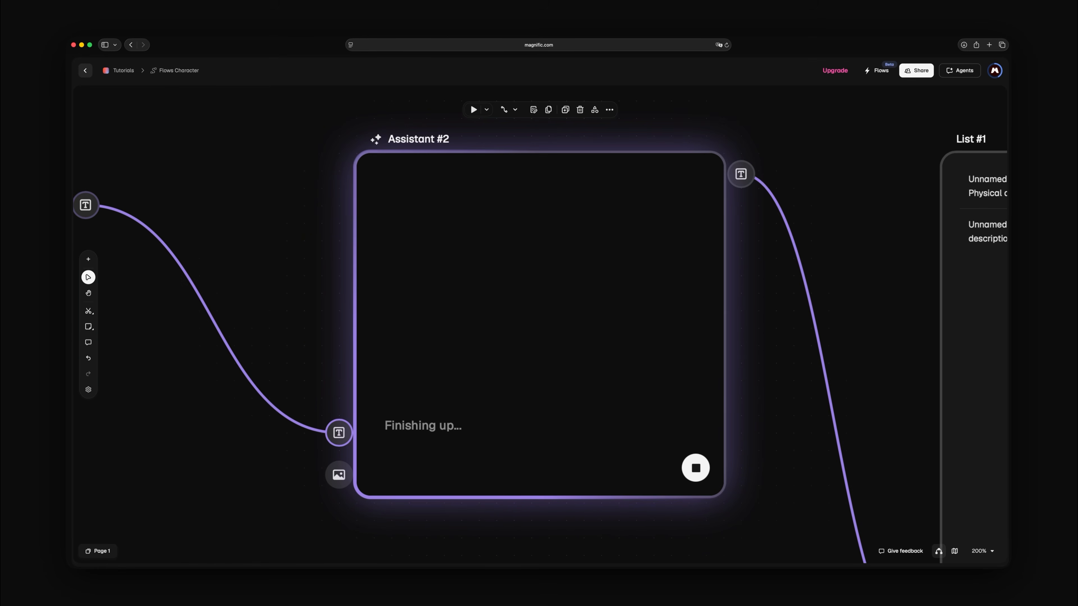
# Step: Connect List #1 as a list to a new Image Generator and generate the character images at 3:4 and 4K
pyautogui.doubleClick(974, 322)
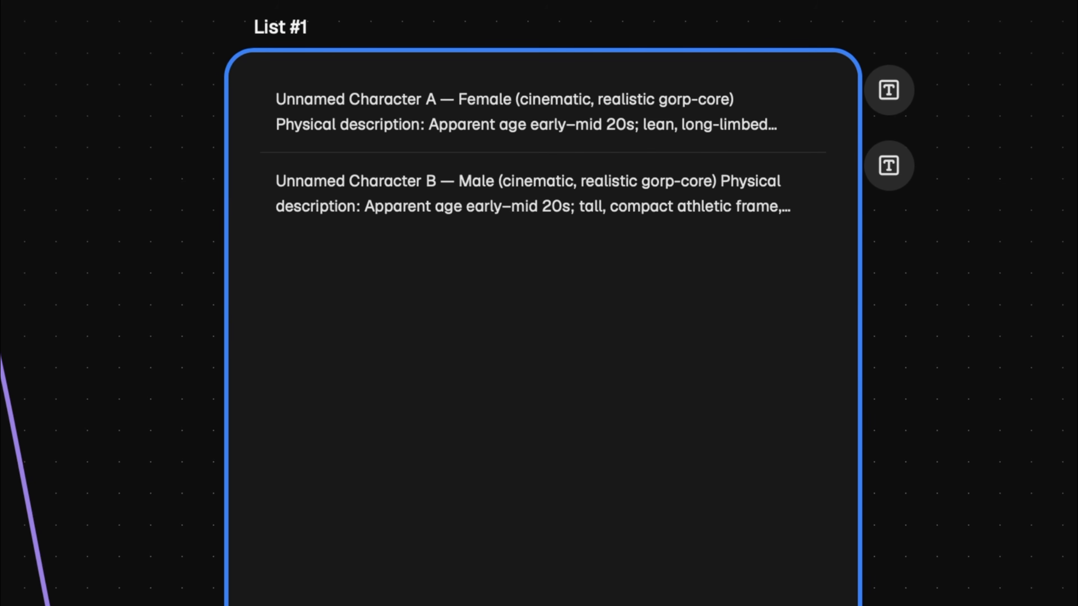
pyautogui.moveTo(889, 90); pyautogui.dragTo(1077, 111)
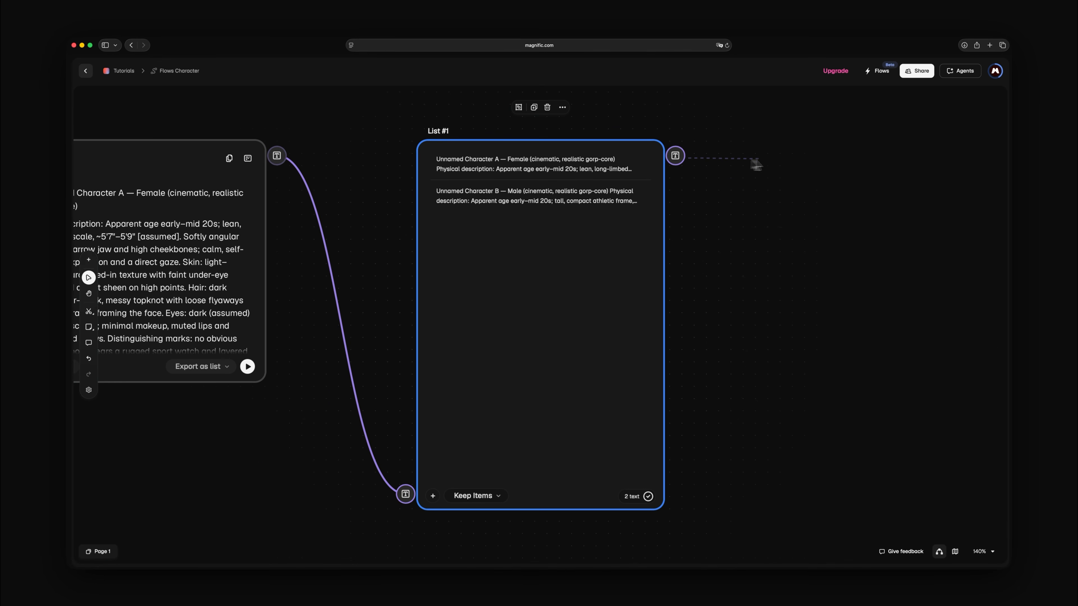
pyautogui.moveTo(756, 164); pyautogui.dragTo(787, 164)
pyautogui.click(831, 188)
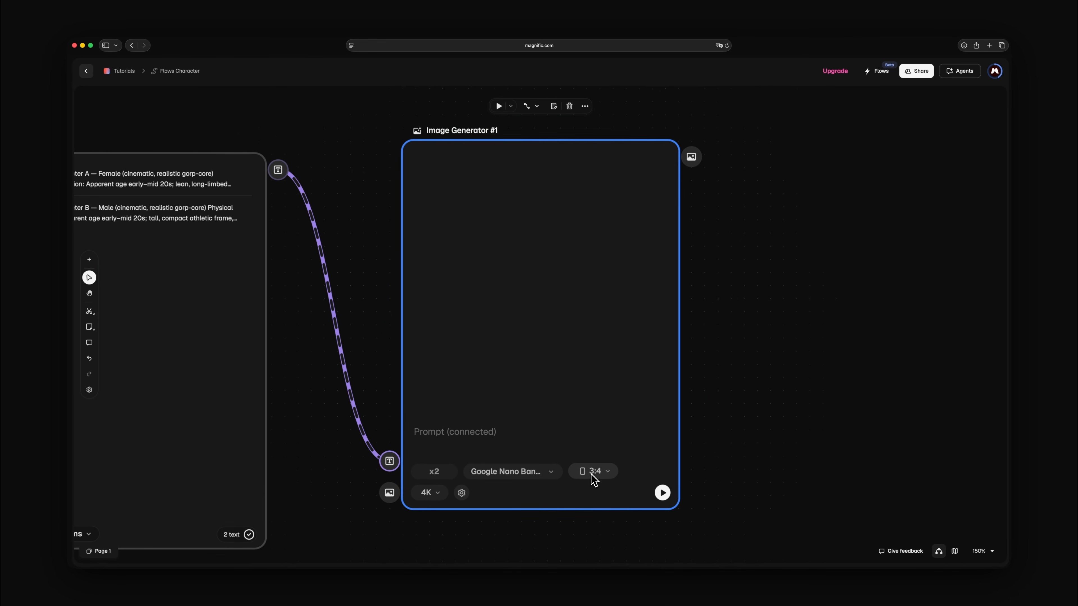
pyautogui.click(661, 493)
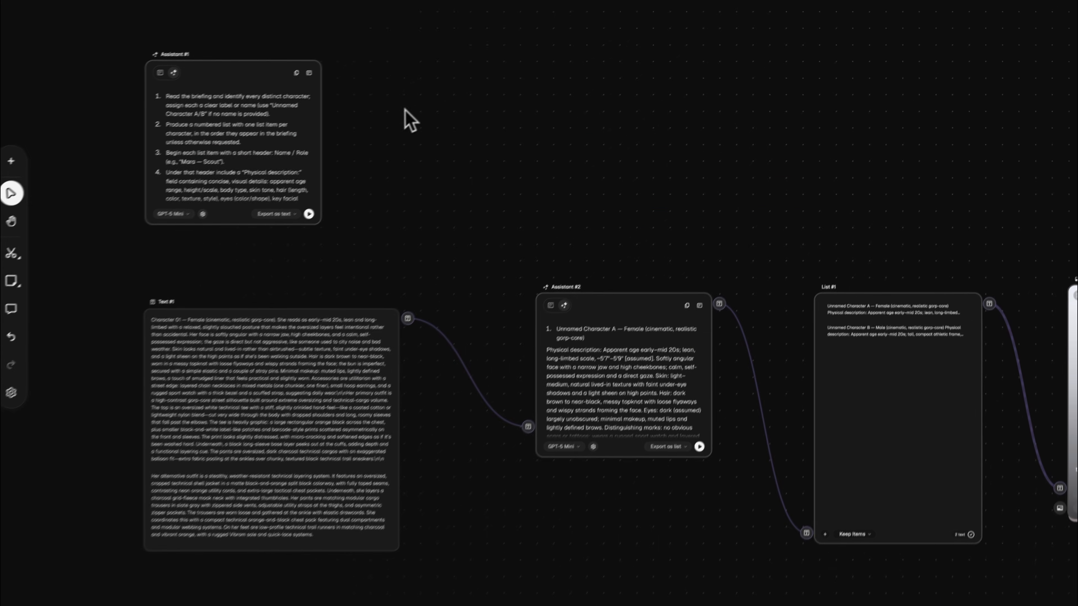
# Step: Add an Assistant node beside Assistant #1 and run it to write English instructions for listing a briefing's outfits as a cinematic costume designer
pyautogui.doubleClick(433, 106)
pyautogui.click(602, 293)
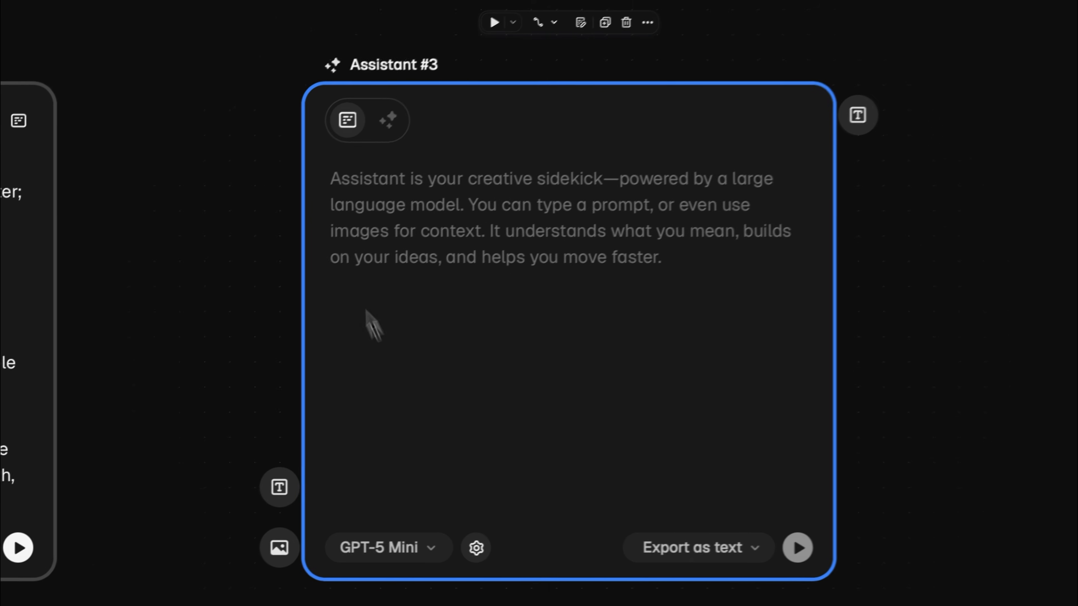
pyautogui.click(333, 181)
pyautogui.write('I want so')
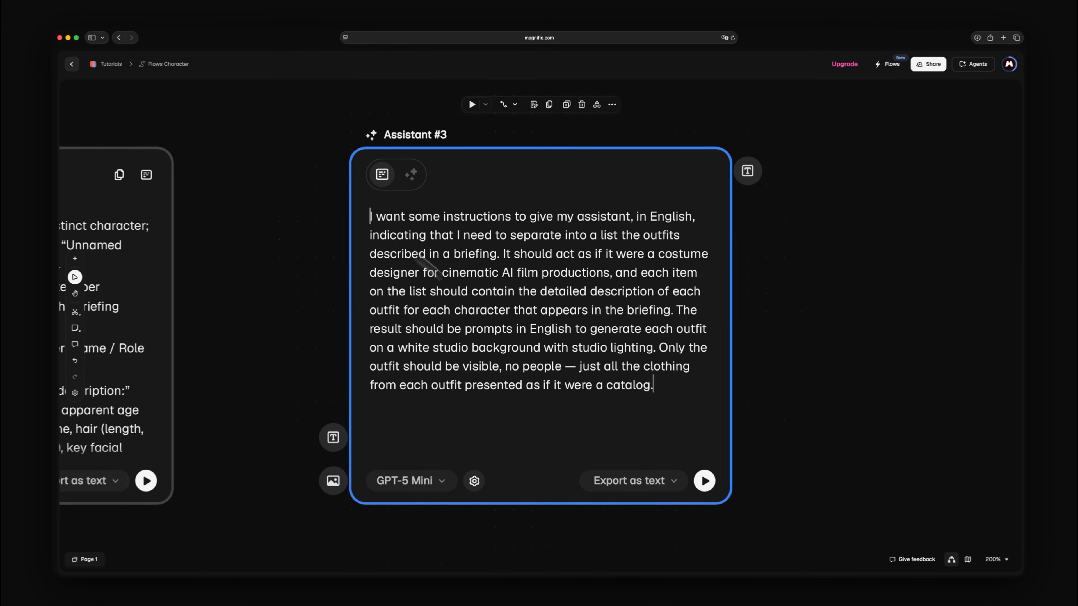
pyautogui.click(765, 551)
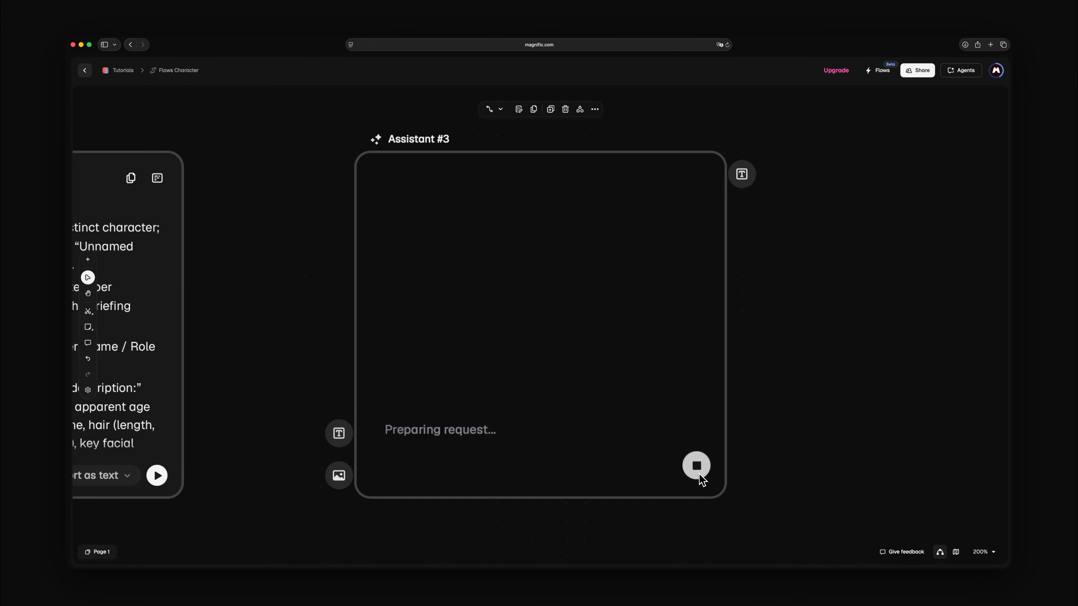
# Step: Copy the generated outfit instructions and connect Text #1 to a new Assistant node below Assistant #2
pyautogui.press('super+minus')
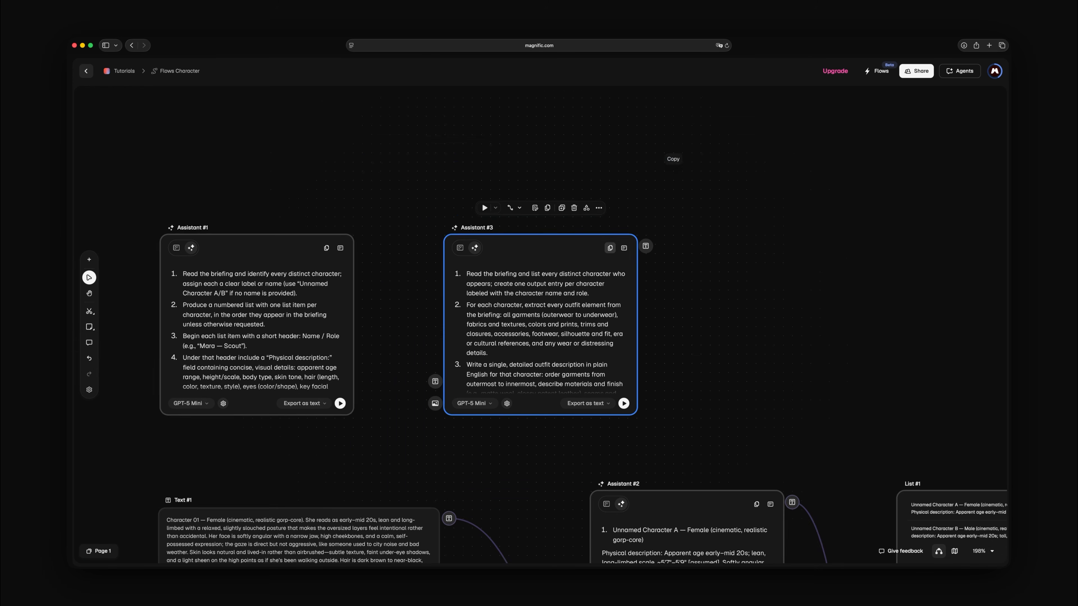
pyautogui.scroll(-10, 674, 177)
pyautogui.doubleClick(589, 313)
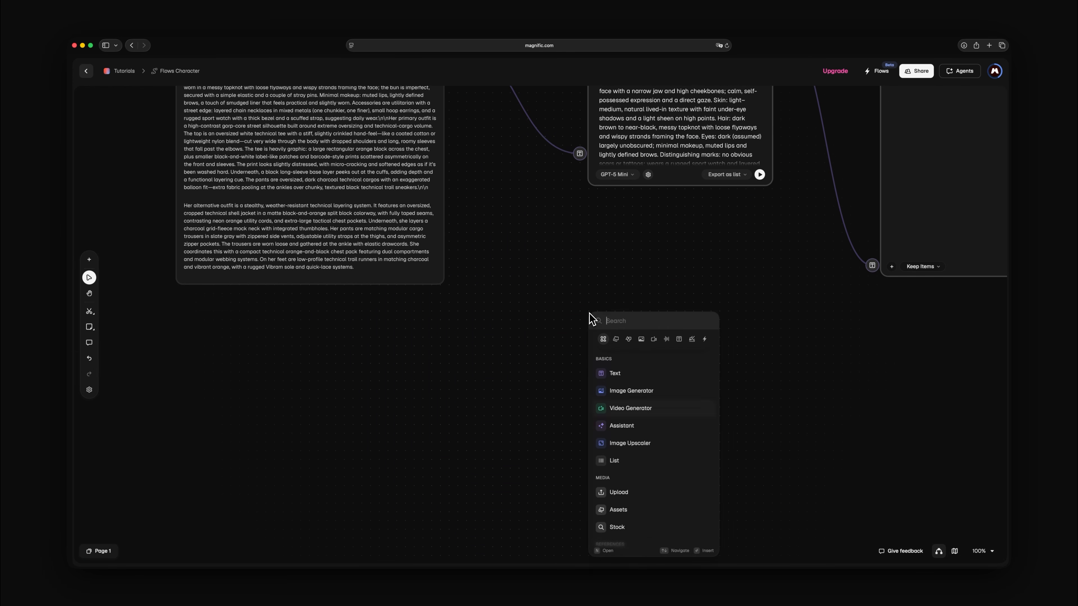
pyautogui.click(659, 425)
pyautogui.scroll(6, 659, 428)
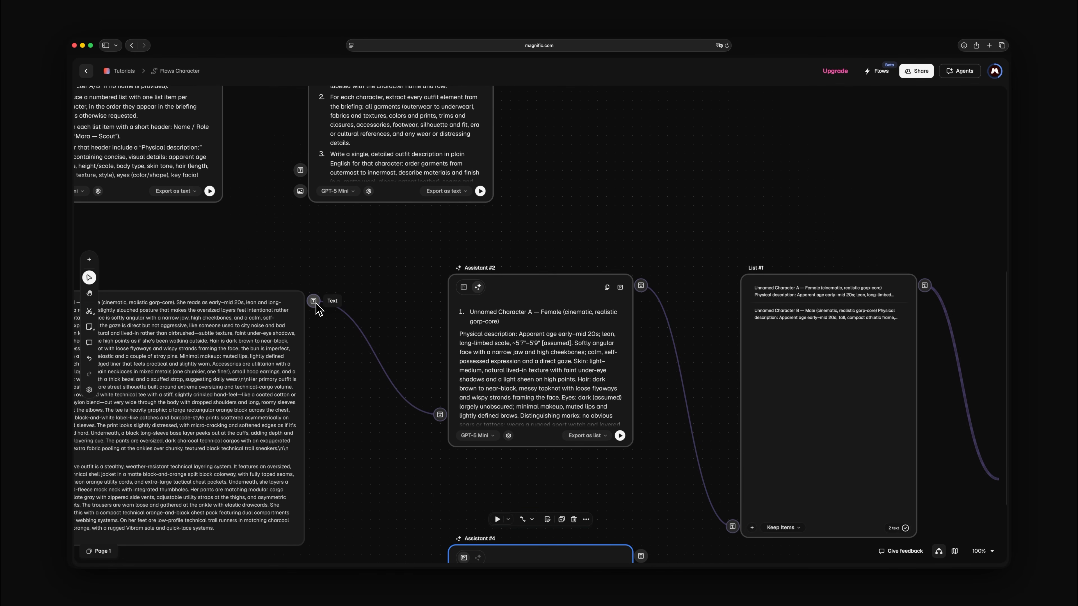
pyautogui.moveTo(422, 533)
pyautogui.mouseDown()
pyautogui.moveTo(434, 557)
pyautogui.moveTo(439, 523)
pyautogui.mouseUp()
# Step: Set Assistant #4 to export as list, paste the outfit instructions as its system prompt and run it
pyautogui.hotkey('shift', '2')
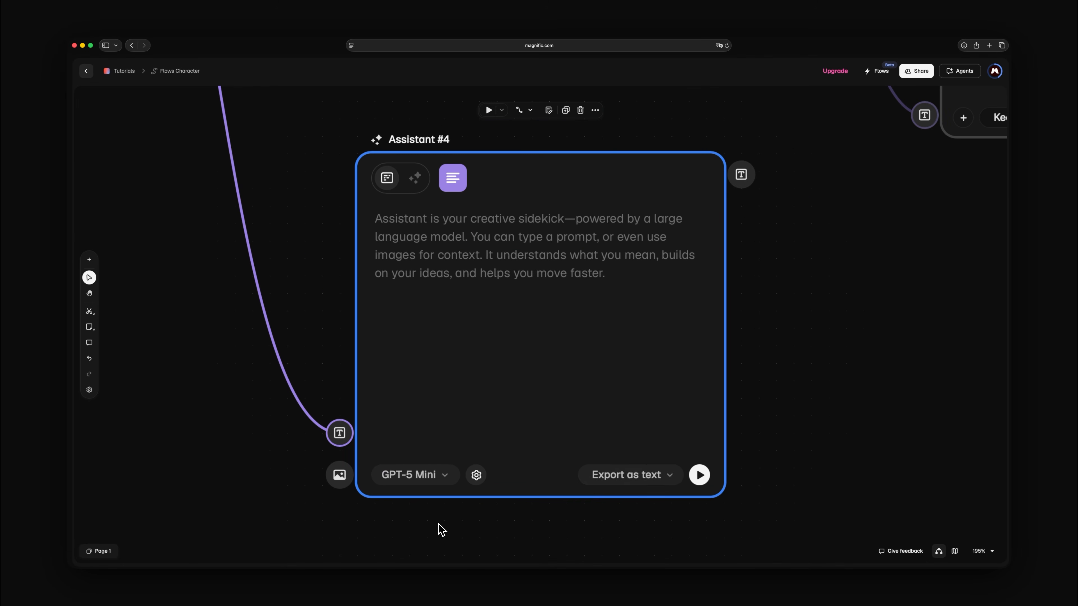
pyautogui.click(476, 475)
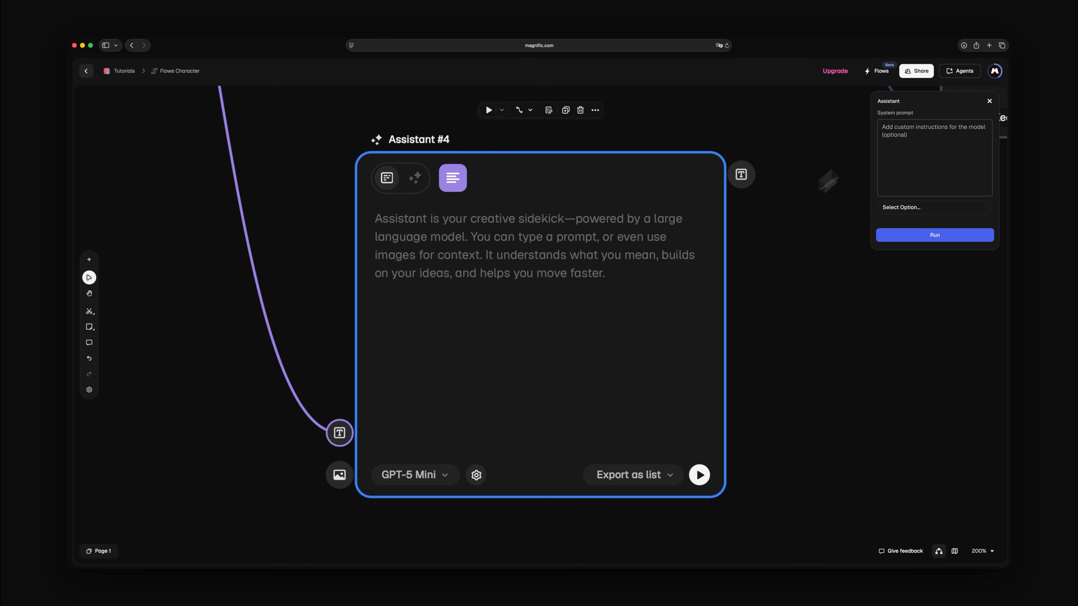
pyautogui.click(886, 130)
pyautogui.press('super+v')
pyautogui.click(882, 528)
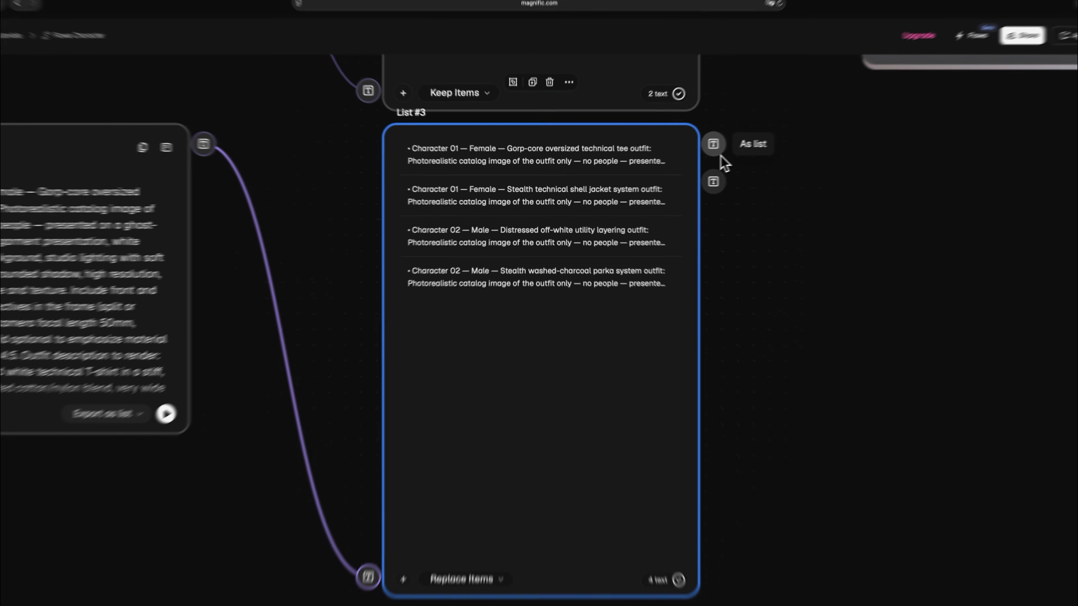
# Step: Connect List #3 as a list to a second Image Generator and generate the four outfit images at 3:4 and 4K
pyautogui.moveTo(675, 156); pyautogui.dragTo(793, 166)
pyautogui.click(821, 191)
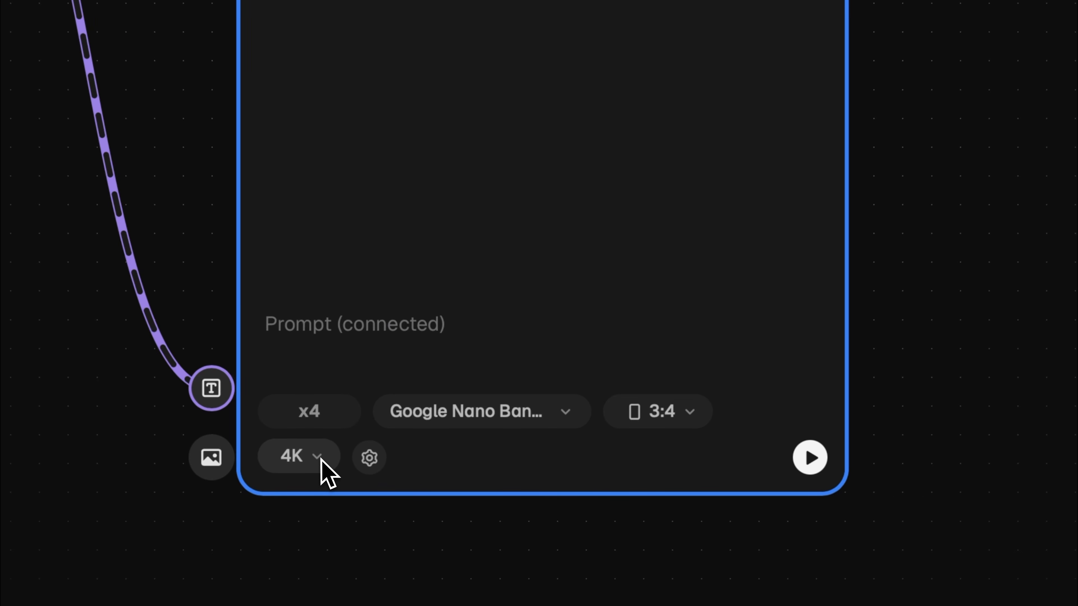
pyautogui.click(810, 458)
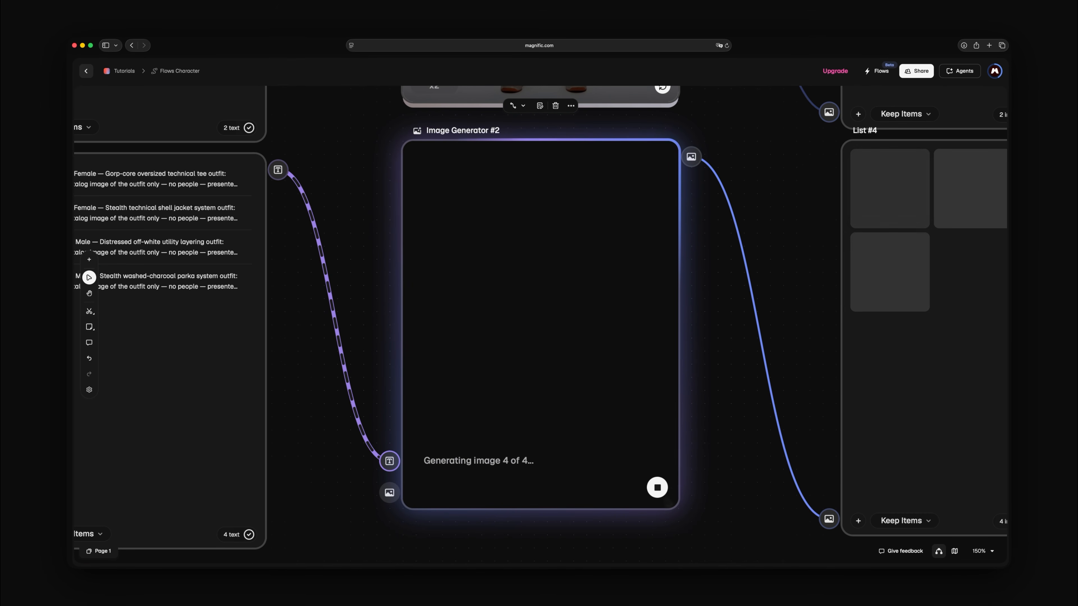
# Step: Start creating a custom flow from the workflow and add the Text #1 briefing node as its input
pyautogui.press('Right')
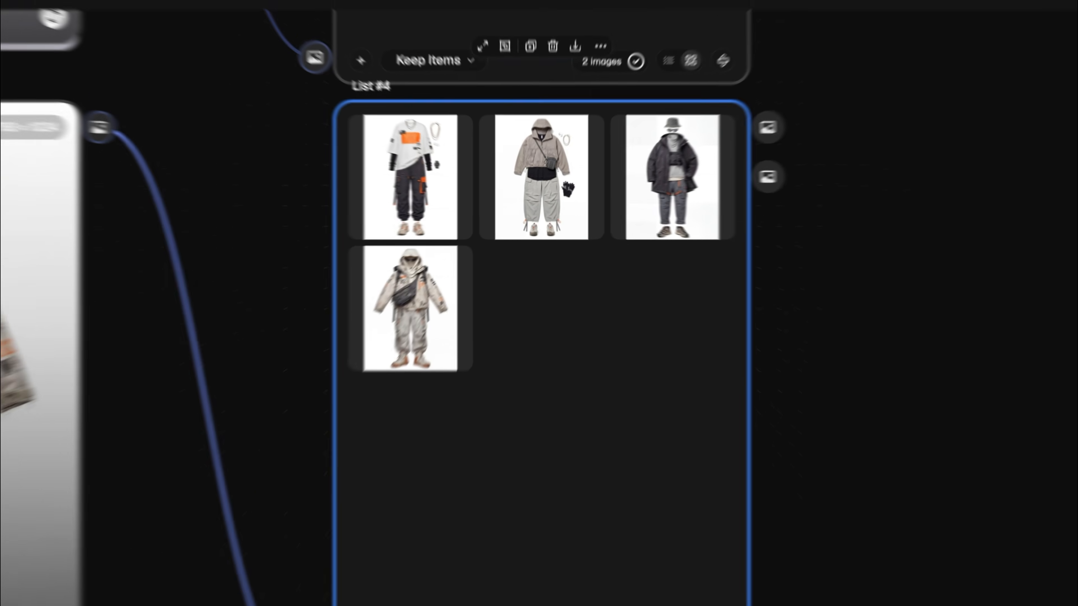
pyautogui.hotkey('shift', '1')
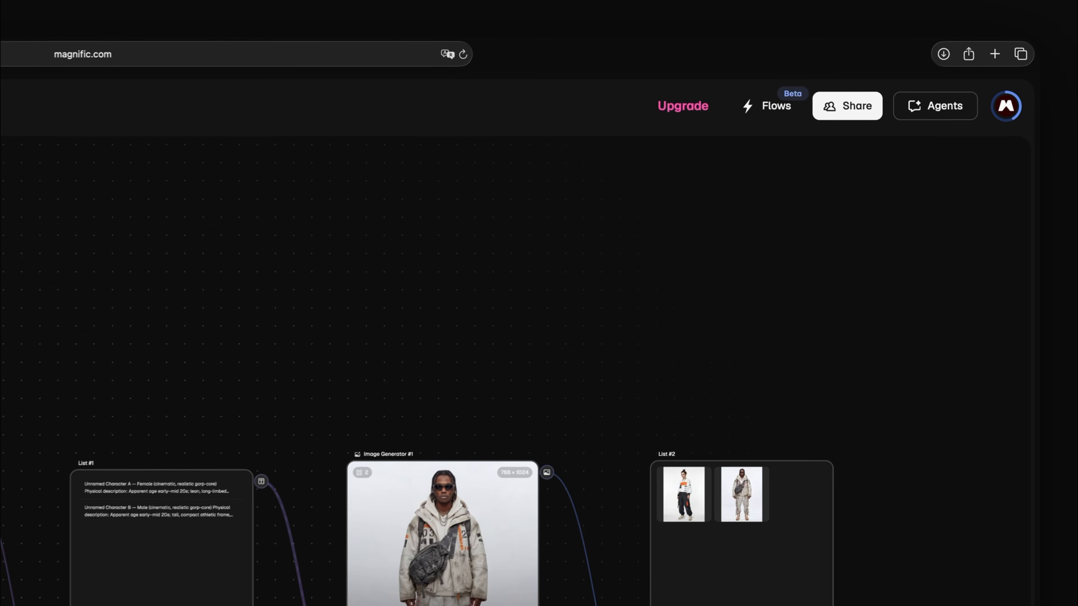
pyautogui.click(765, 110)
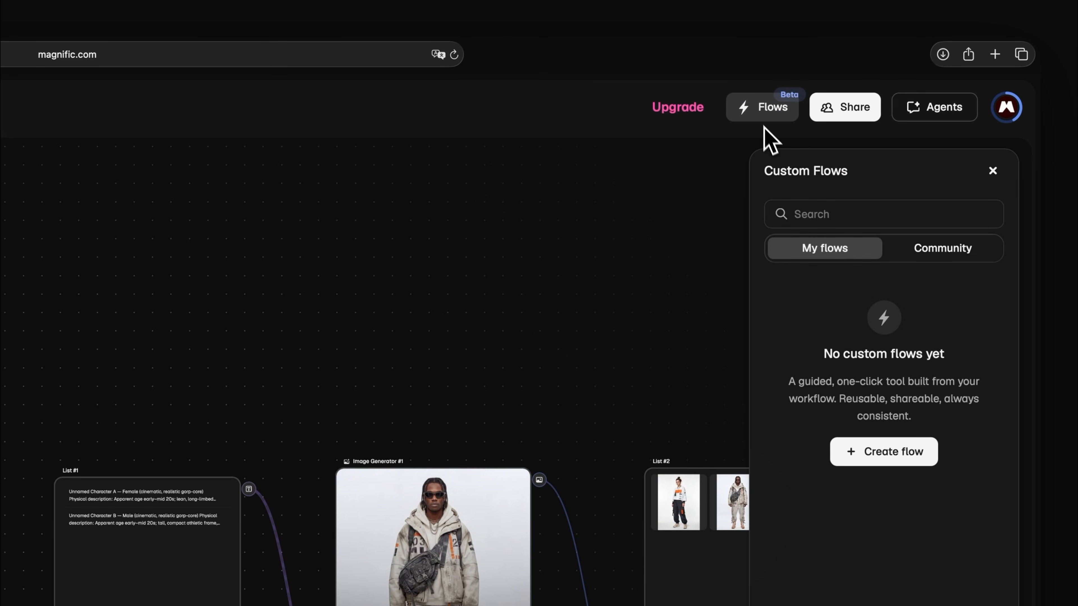
pyautogui.click(891, 452)
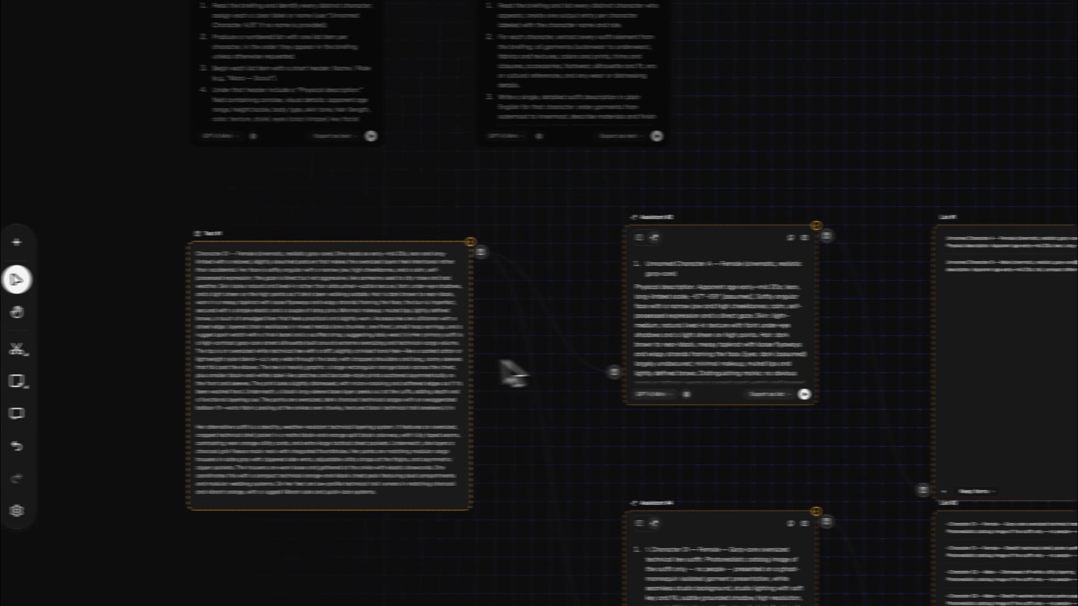
pyautogui.click(464, 362)
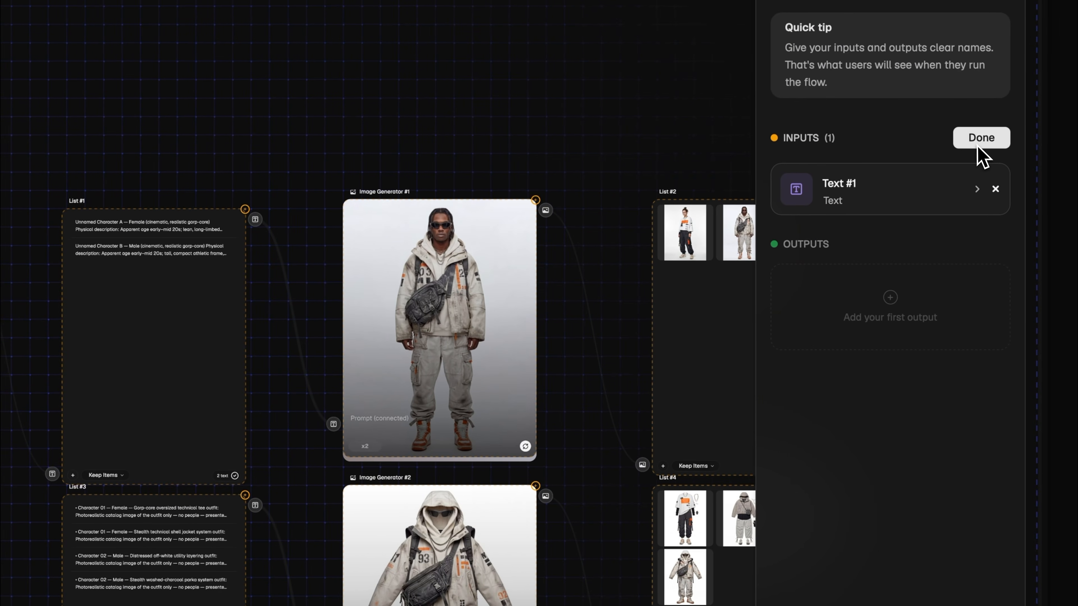
pyautogui.click(977, 146)
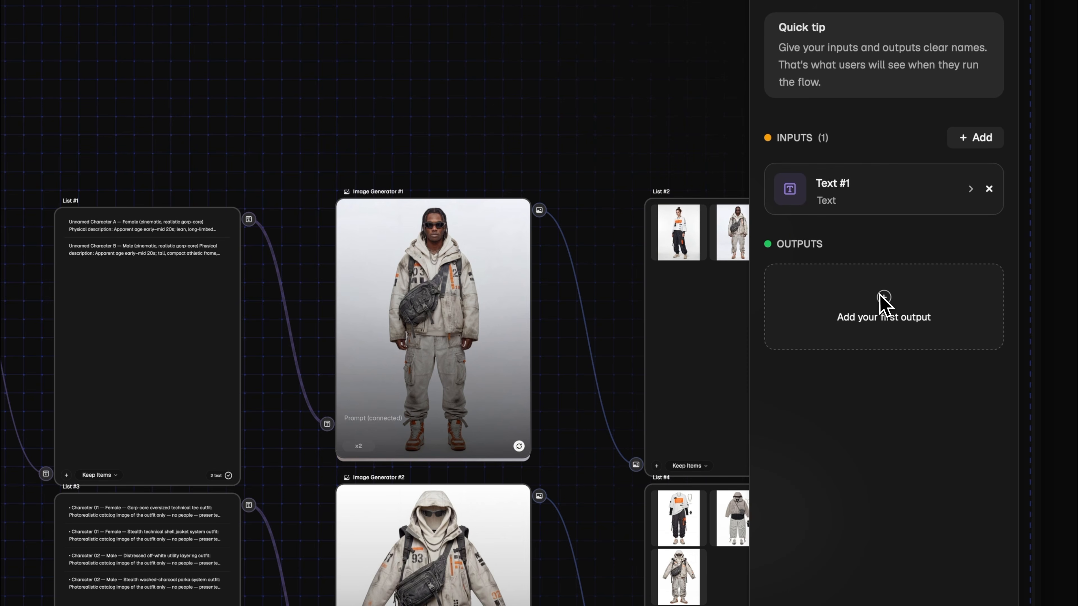
# Step: Add List #2 and List #4 as the flow's outputs and continue to the flow details
pyautogui.click(884, 303)
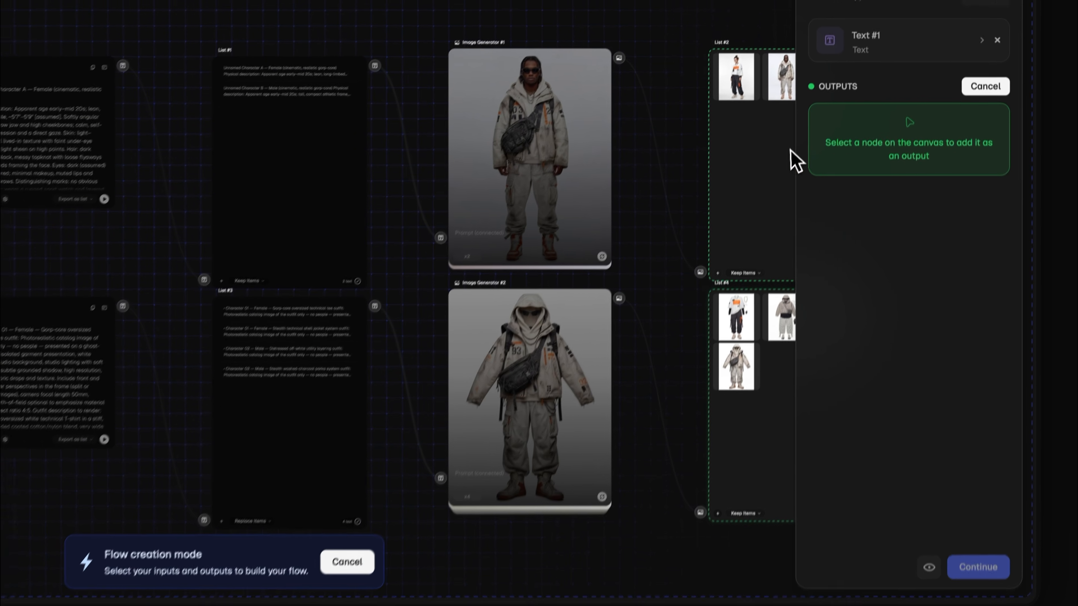
pyautogui.click(776, 136)
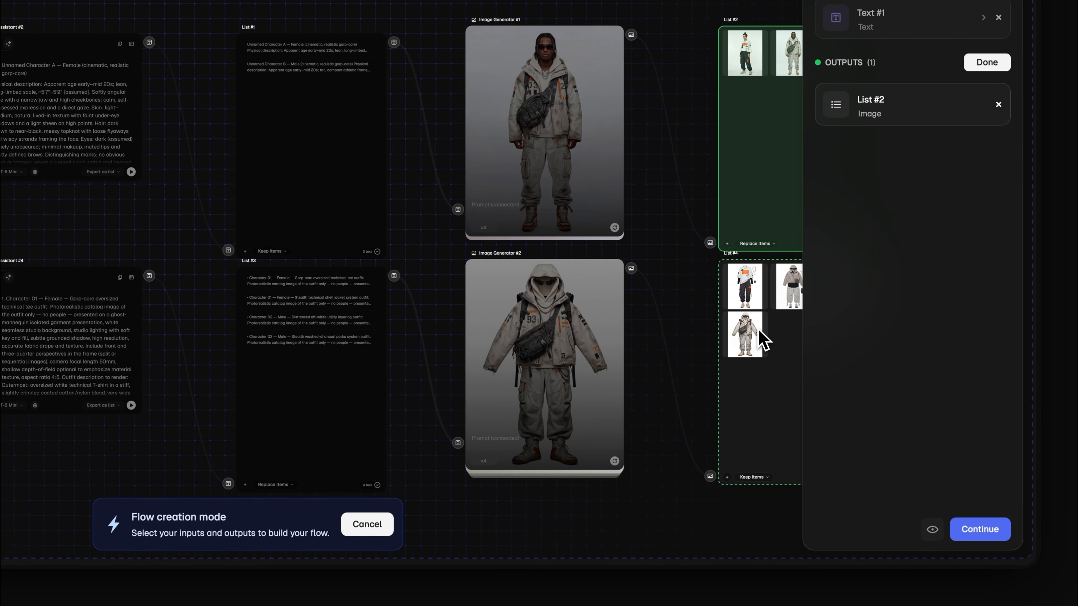
pyautogui.click(761, 340)
pyautogui.click(996, 67)
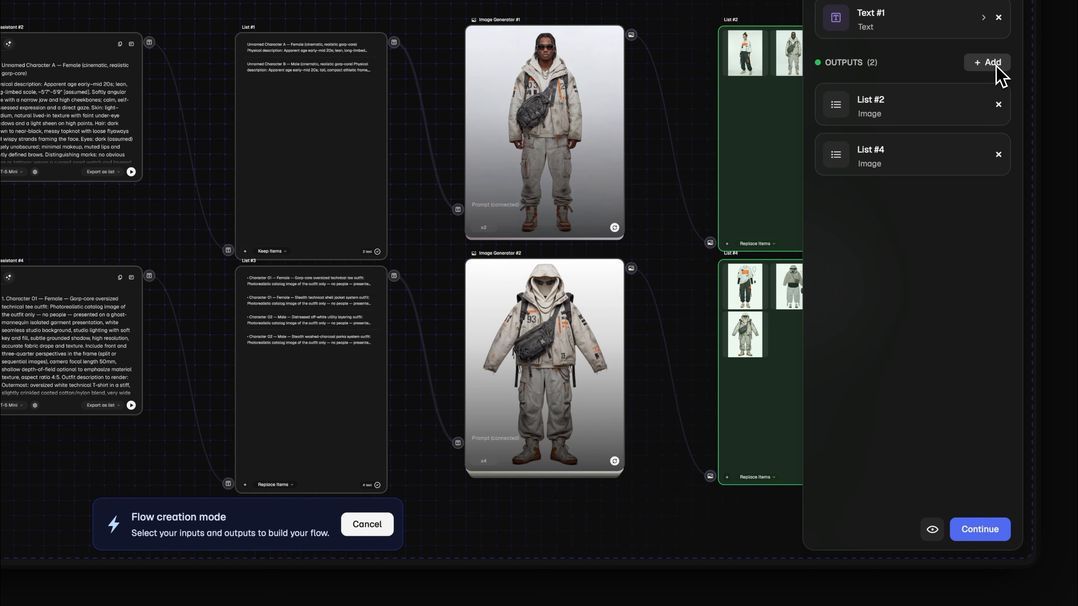
pyautogui.click(984, 534)
# Step: Set the flow's cover to the generated image of the male character in the off-white hooded jacket from the history
pyautogui.click(931, 191)
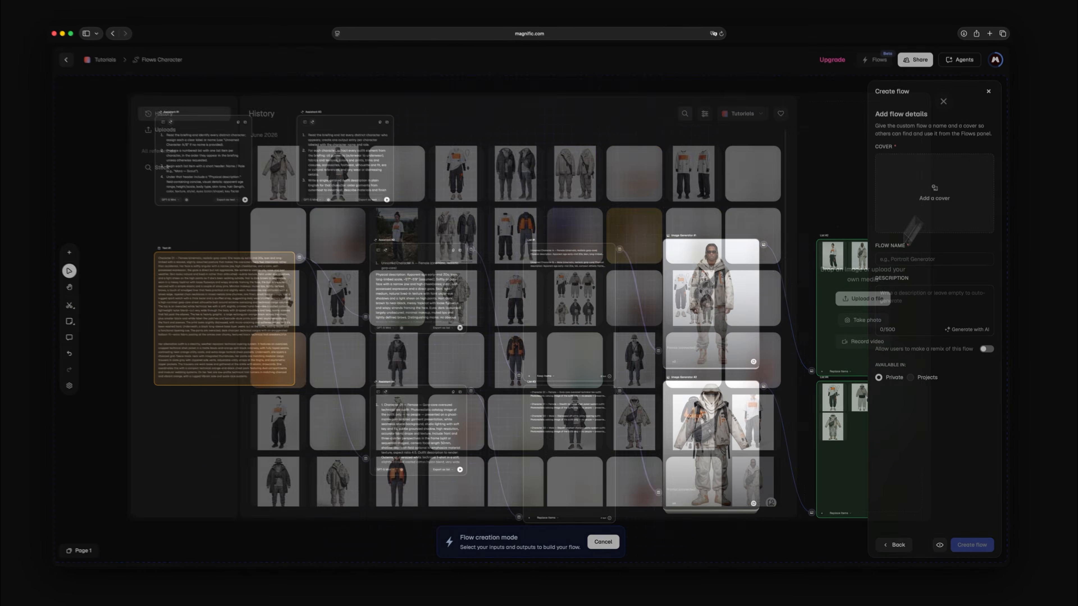
pyautogui.click(772, 499)
pyautogui.click(891, 496)
# Step: Name the flow "Character & Outfit", describe it as "Generate your characters and outfits from a text briefing", and create it
pyautogui.click(933, 266)
pyautogui.write('Character & Outfit')
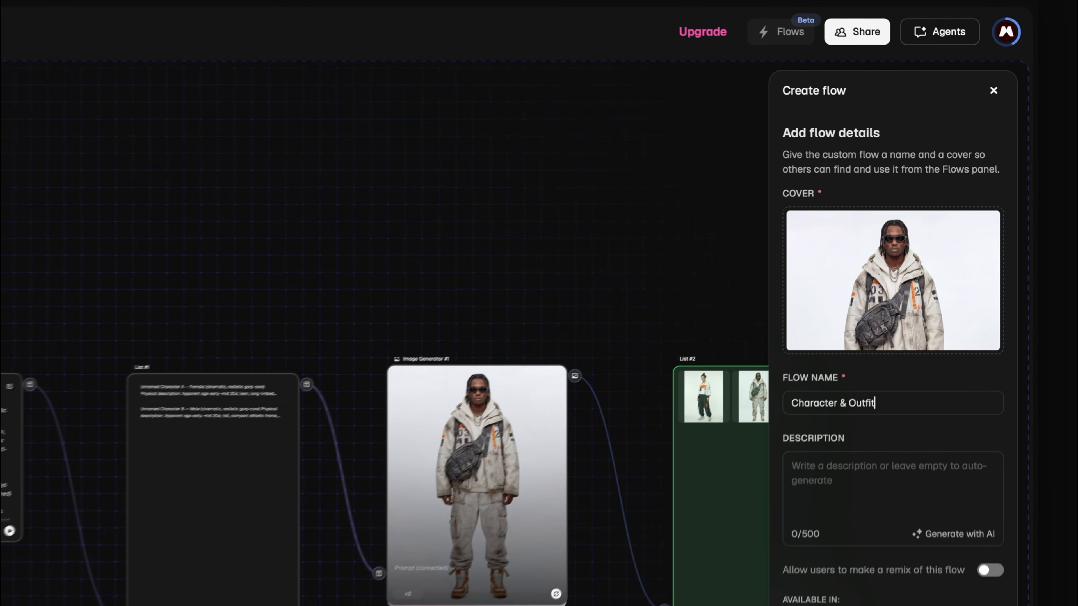
pyautogui.click(934, 304)
pyautogui.write('Generate your characters and outfits from a text briefing')
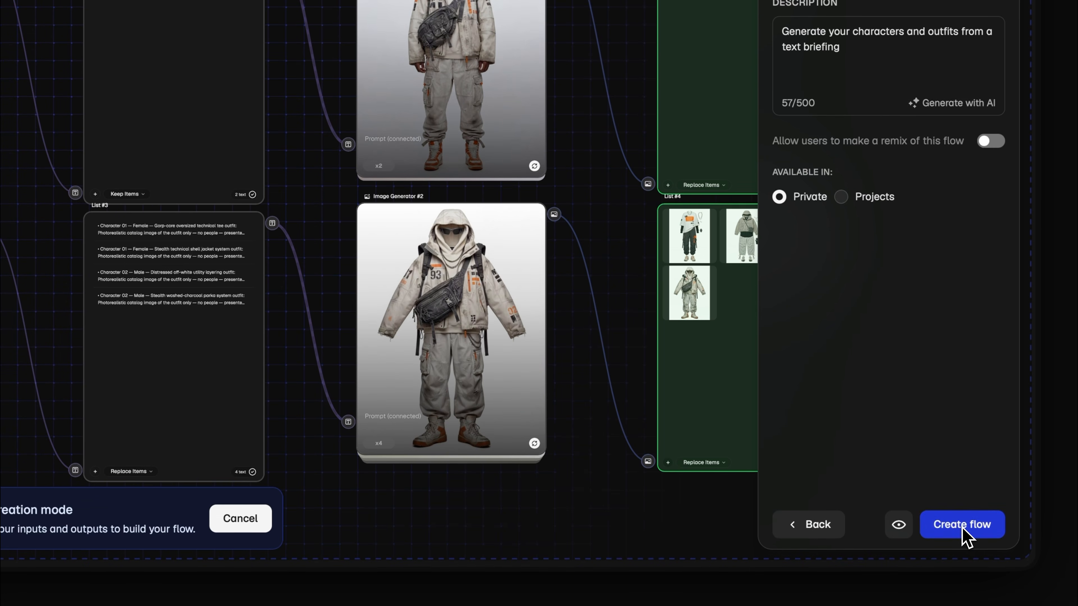
pyautogui.click(963, 526)
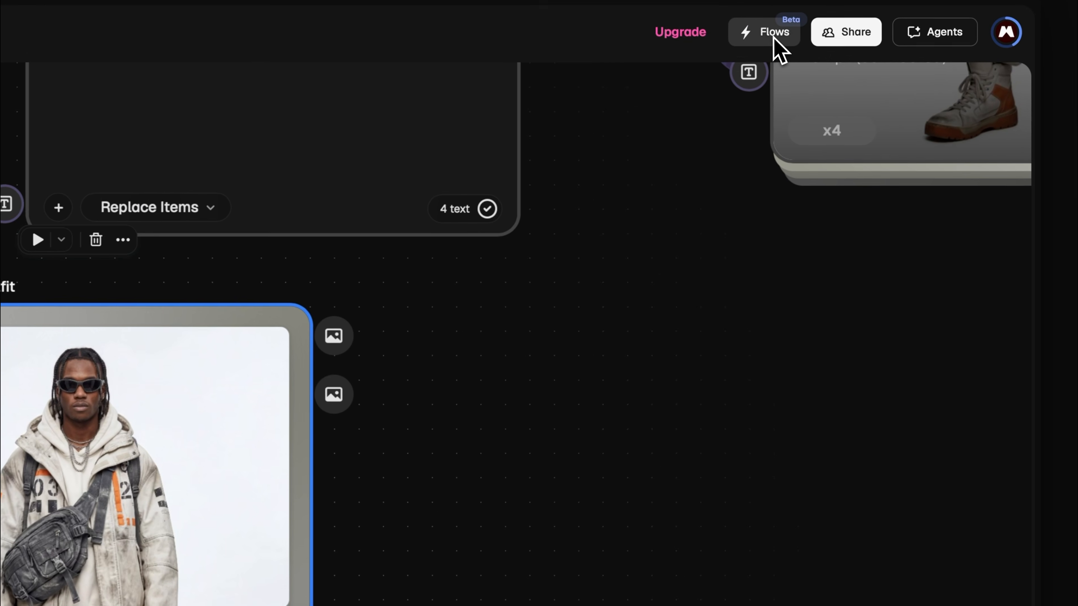
# Step: Open the Character & Outfit custom flow as a standalone flow
pyautogui.click(880, 72)
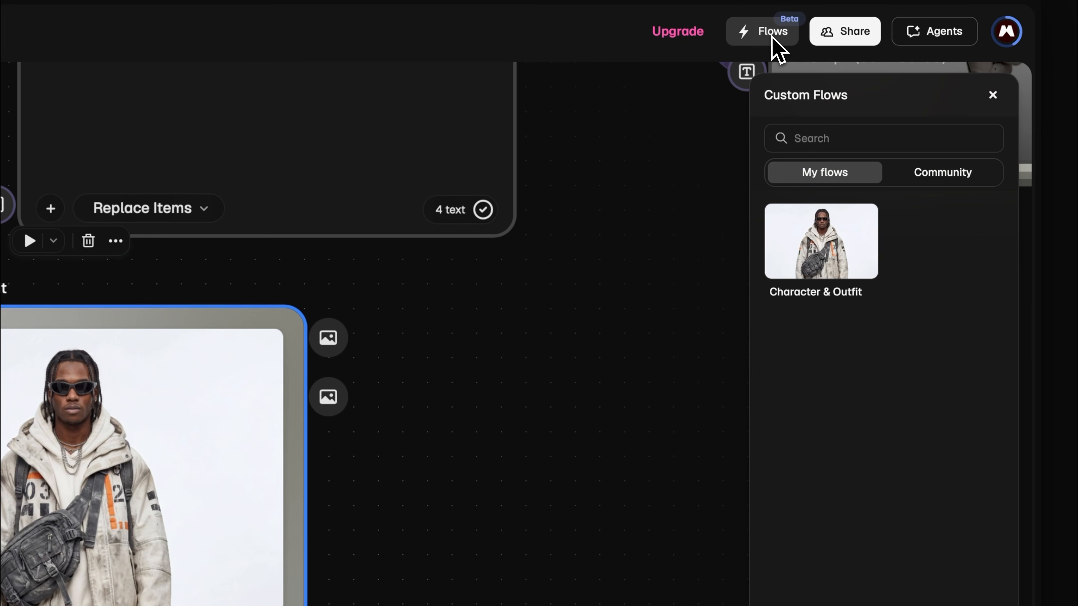
pyautogui.click(834, 242)
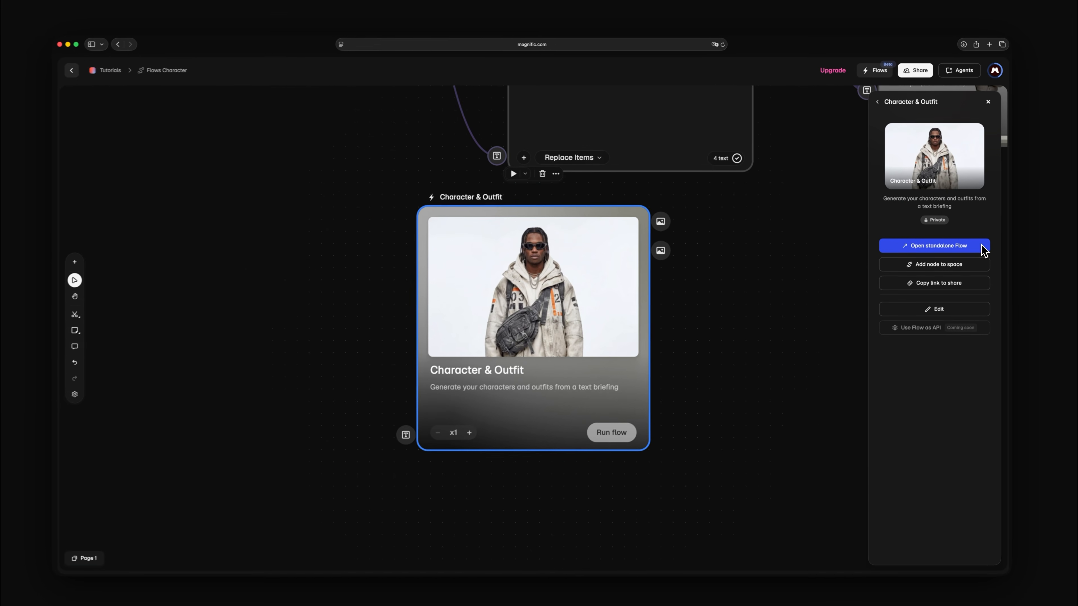
pyautogui.click(976, 387)
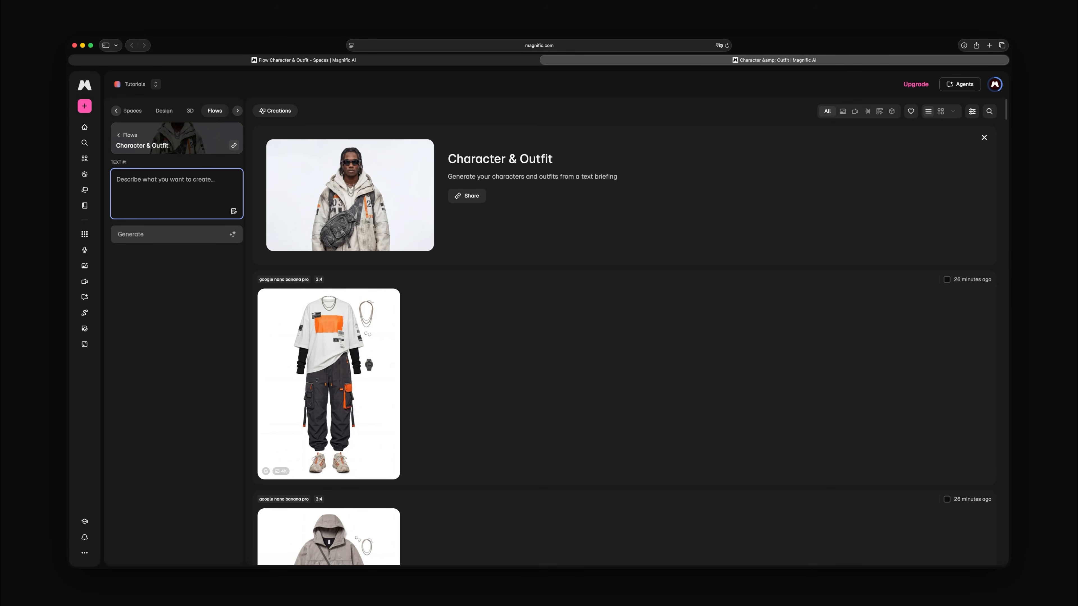
# Step: Paste the character briefing into the standalone flow's Text #1 input, check it from the beginning and generate
pyautogui.press('super+v')
pyautogui.scroll(5, 120, 175)
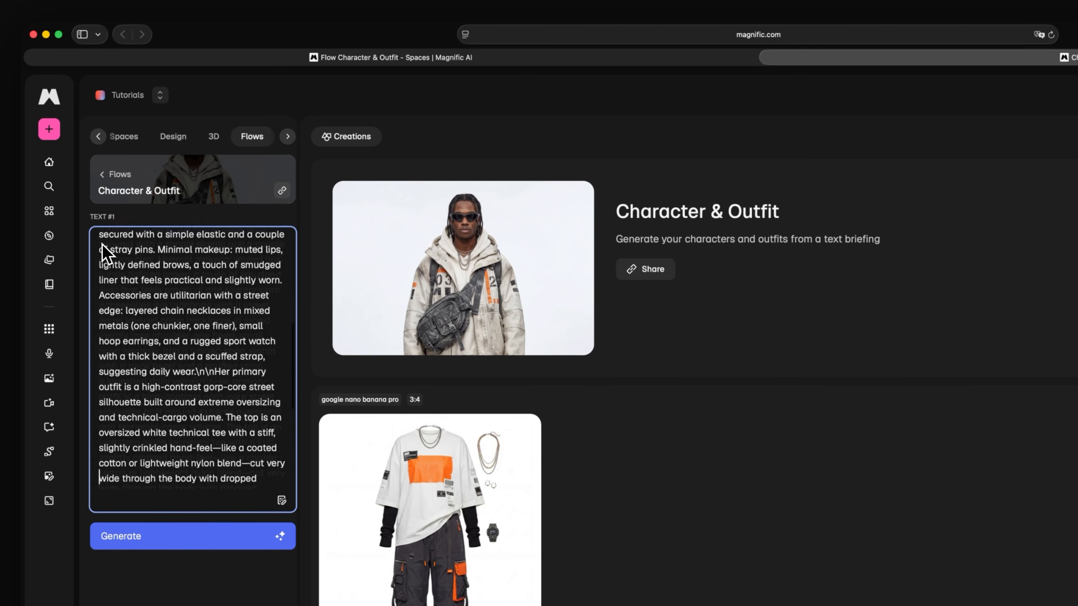
pyautogui.scroll(5, 104, 252)
pyautogui.click(102, 245)
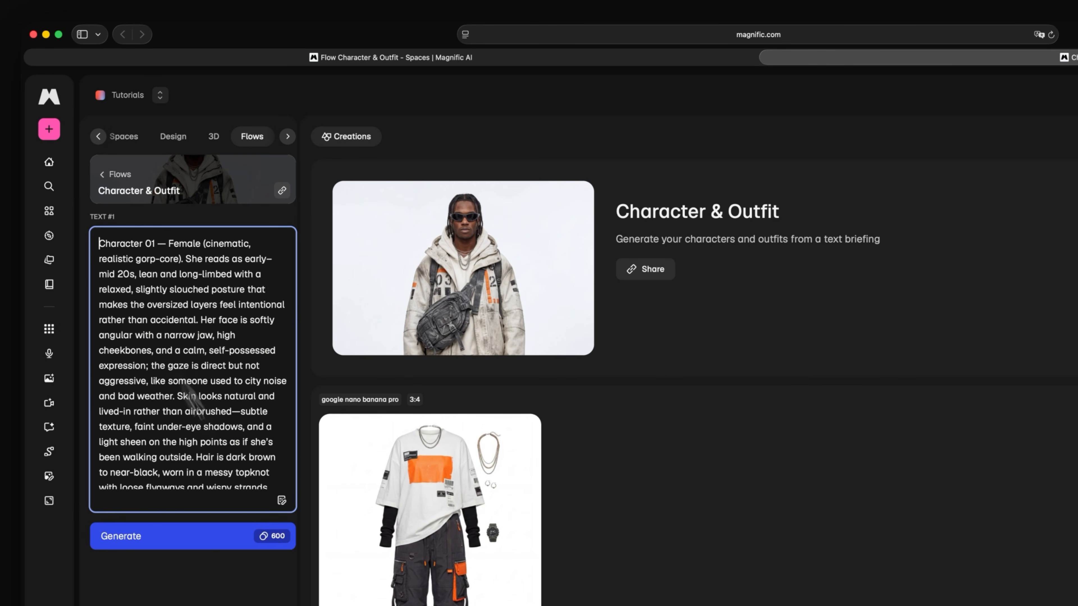
pyautogui.click(283, 546)
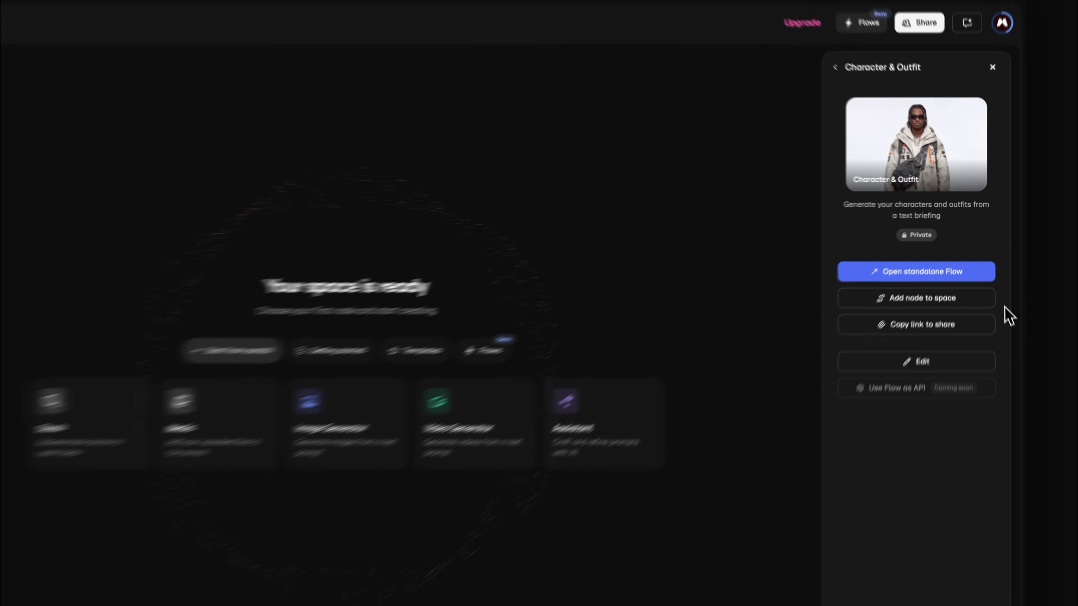
# Step: Add the Character & Outfit flow as a node to the empty space and paste the briefing into its Text #1 input
pyautogui.click(962, 343)
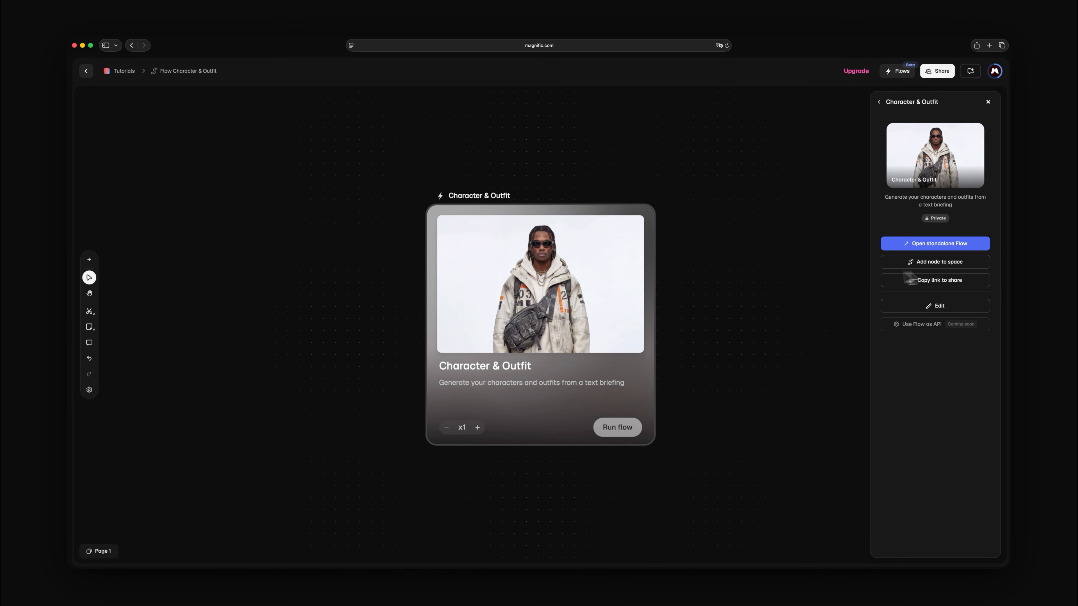
pyautogui.click(622, 285)
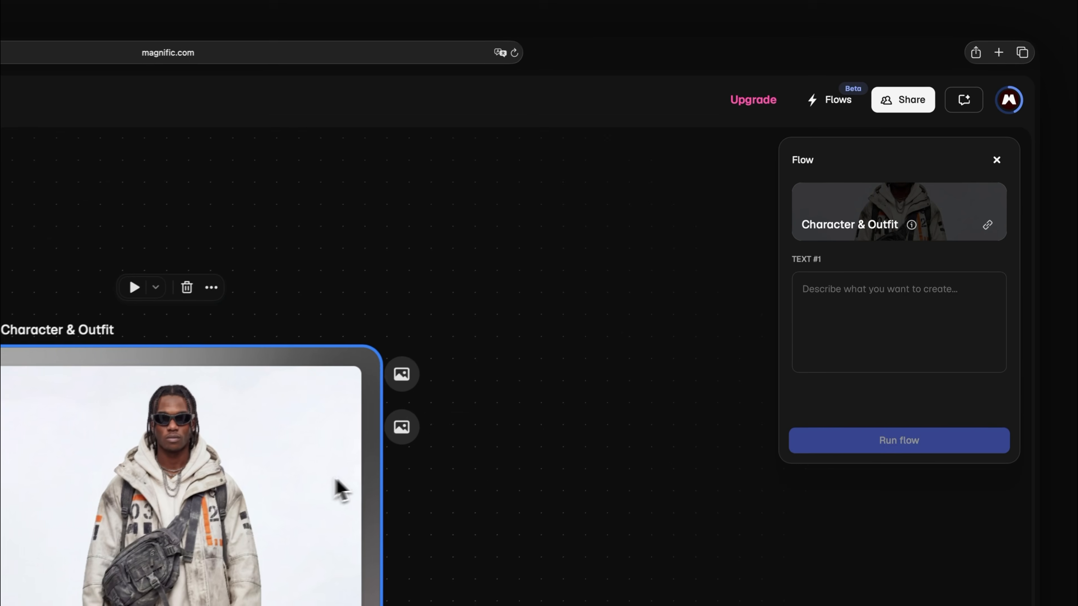
pyautogui.press('super+v')
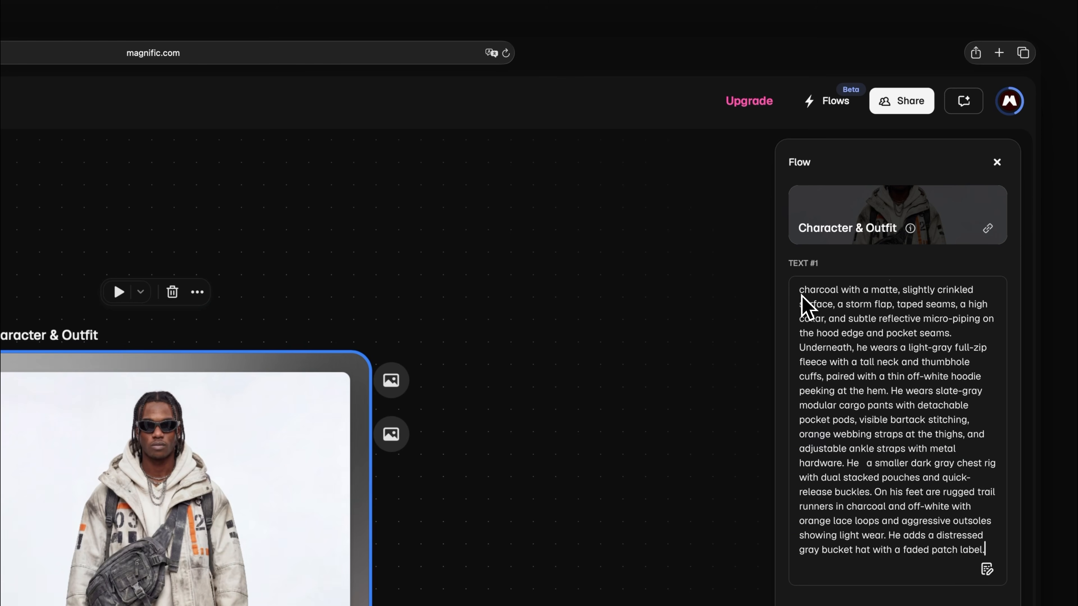
# Step: Run the Character & Outfit flow node and move the outfit list List #2 above List #1
pyautogui.click(794, 531)
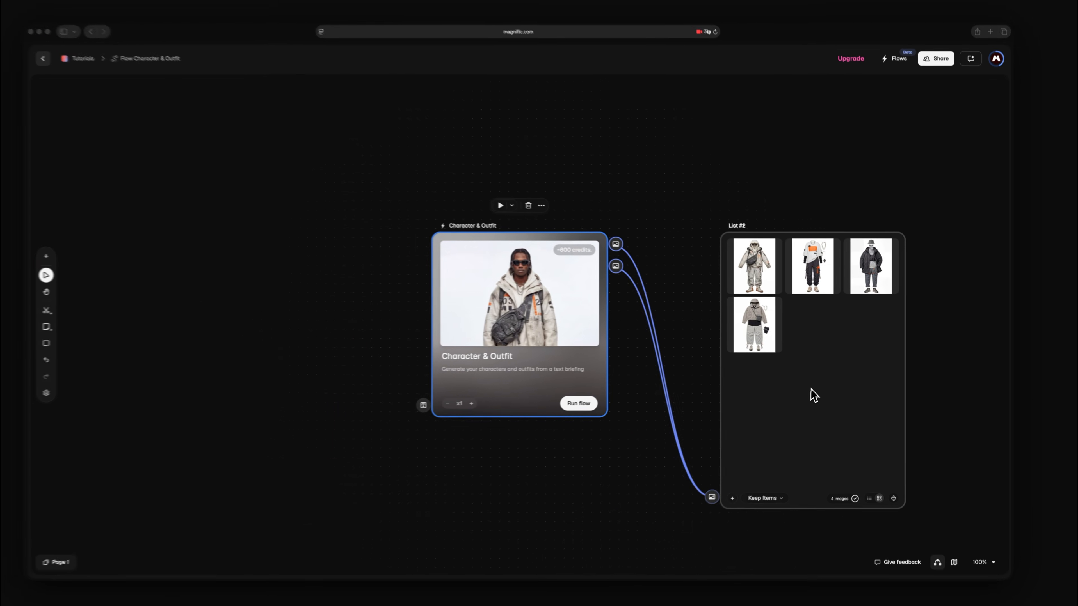
pyautogui.moveTo(822, 441); pyautogui.dragTo(827, 167)
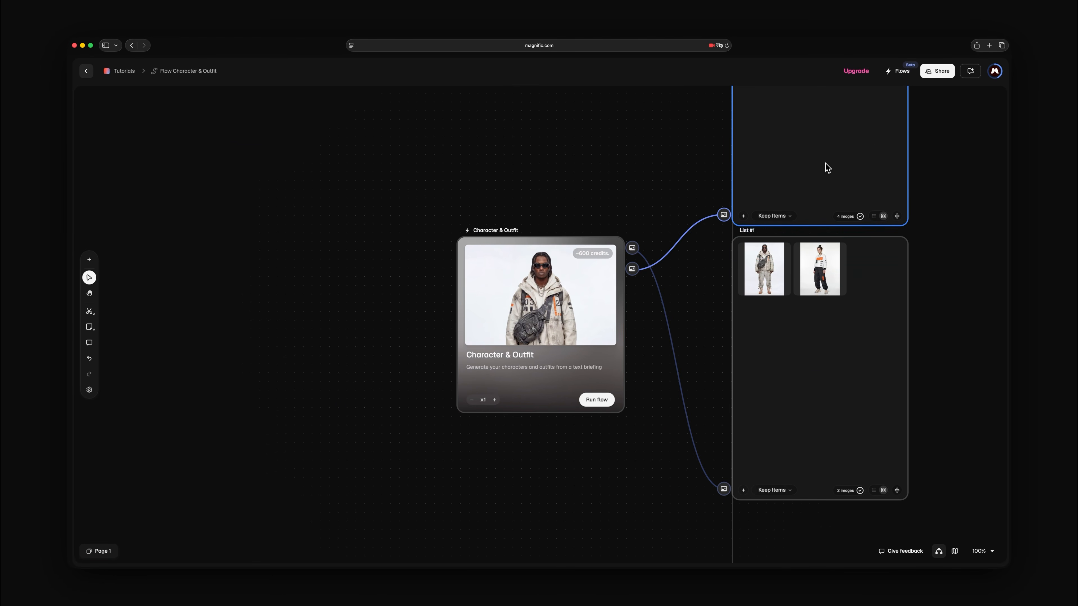
pyautogui.hotkey('shift', '1')
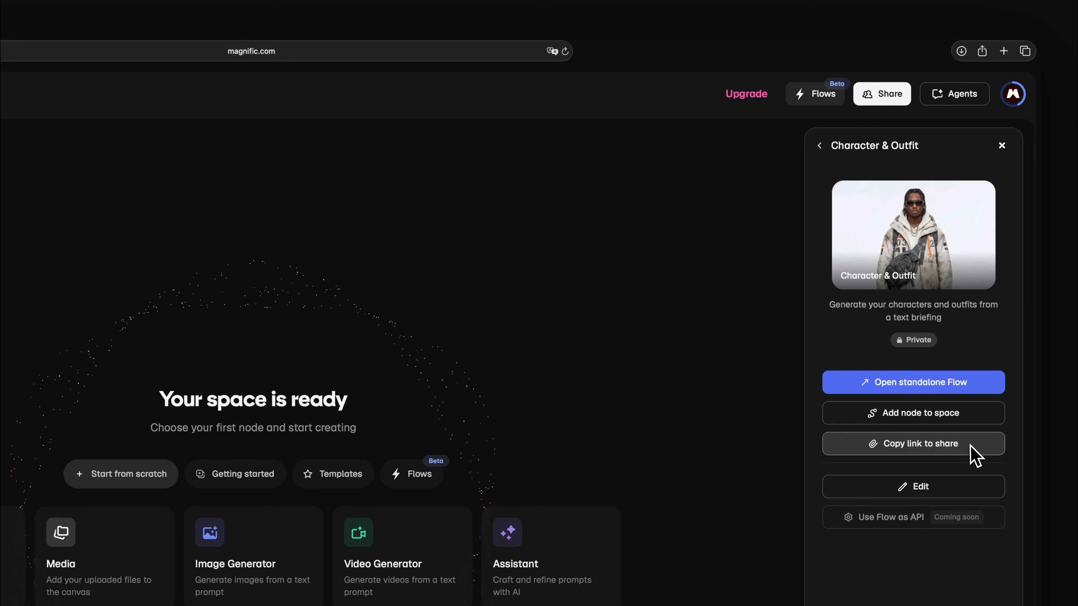
# Step: Share the Character & Outfit flow by copying its link, and open the flow for editing
pyautogui.click(971, 446)
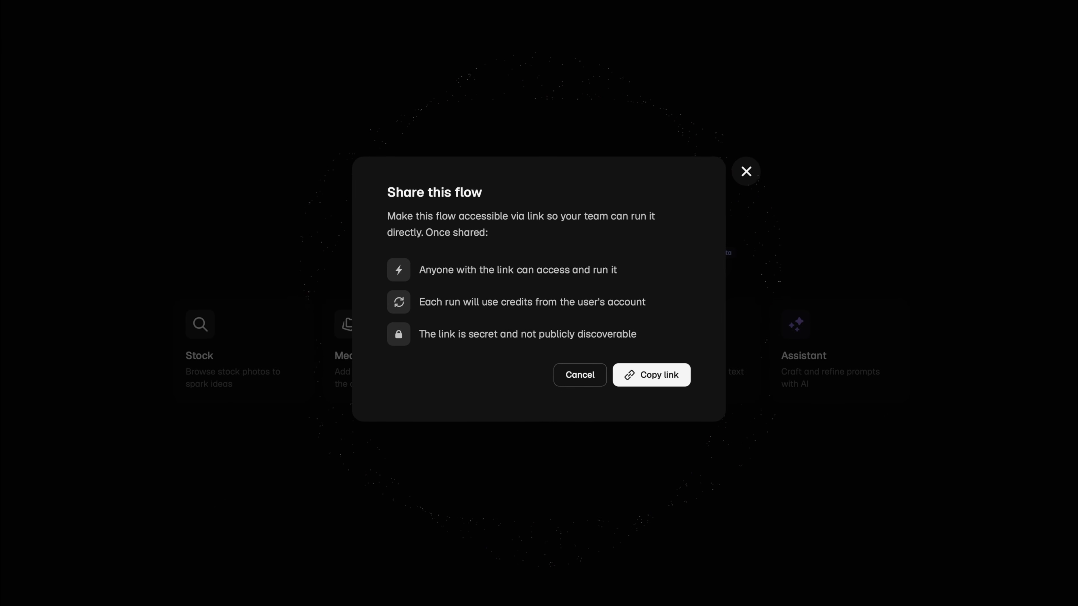
pyautogui.click(681, 379)
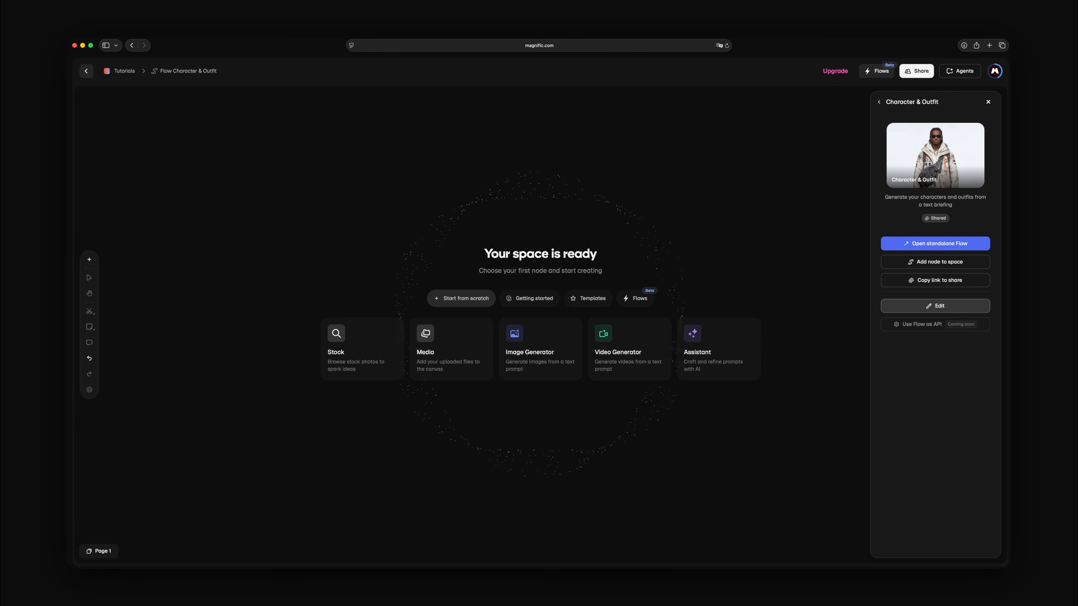
pyautogui.click(966, 308)
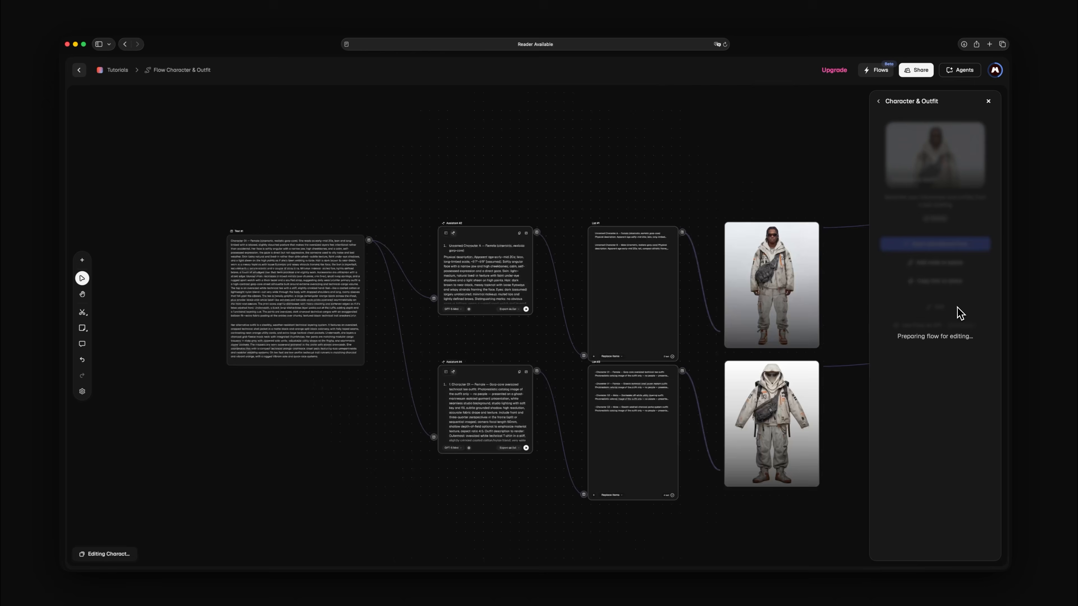